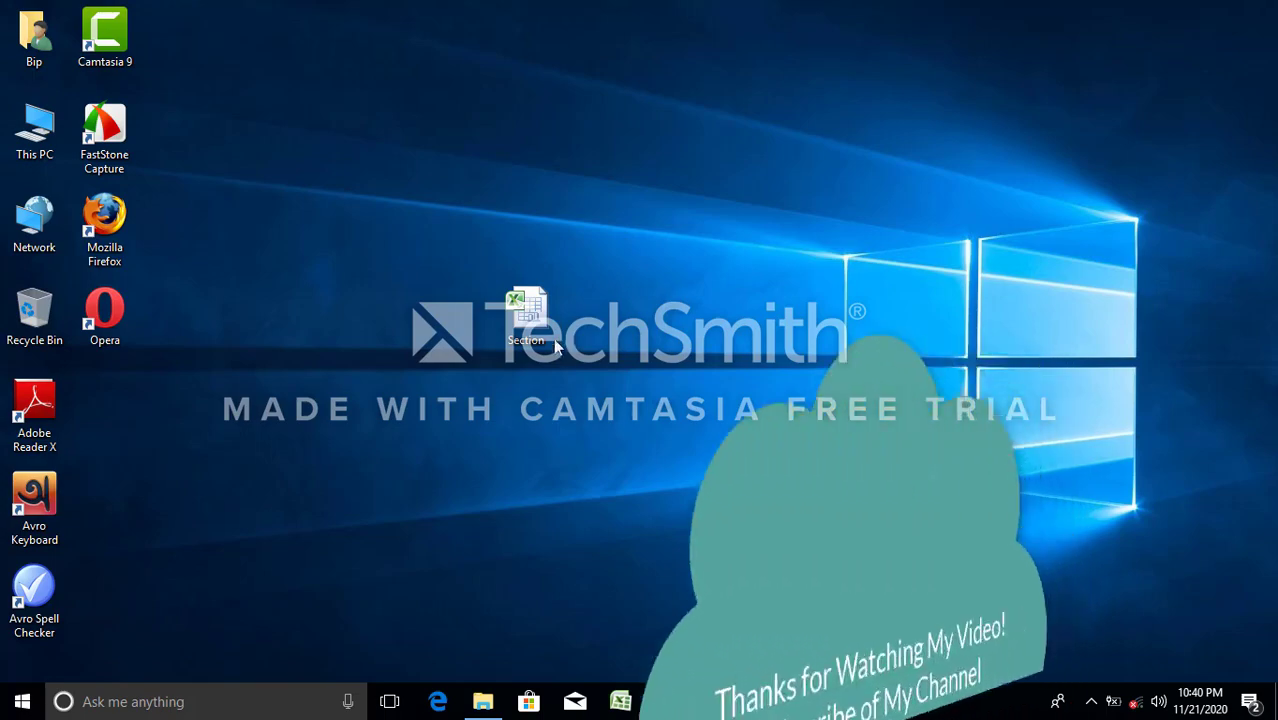
Restore the Section workbook window in Excel from the taskbar
{"action": "left_click", "coordinate": [712, 702]}
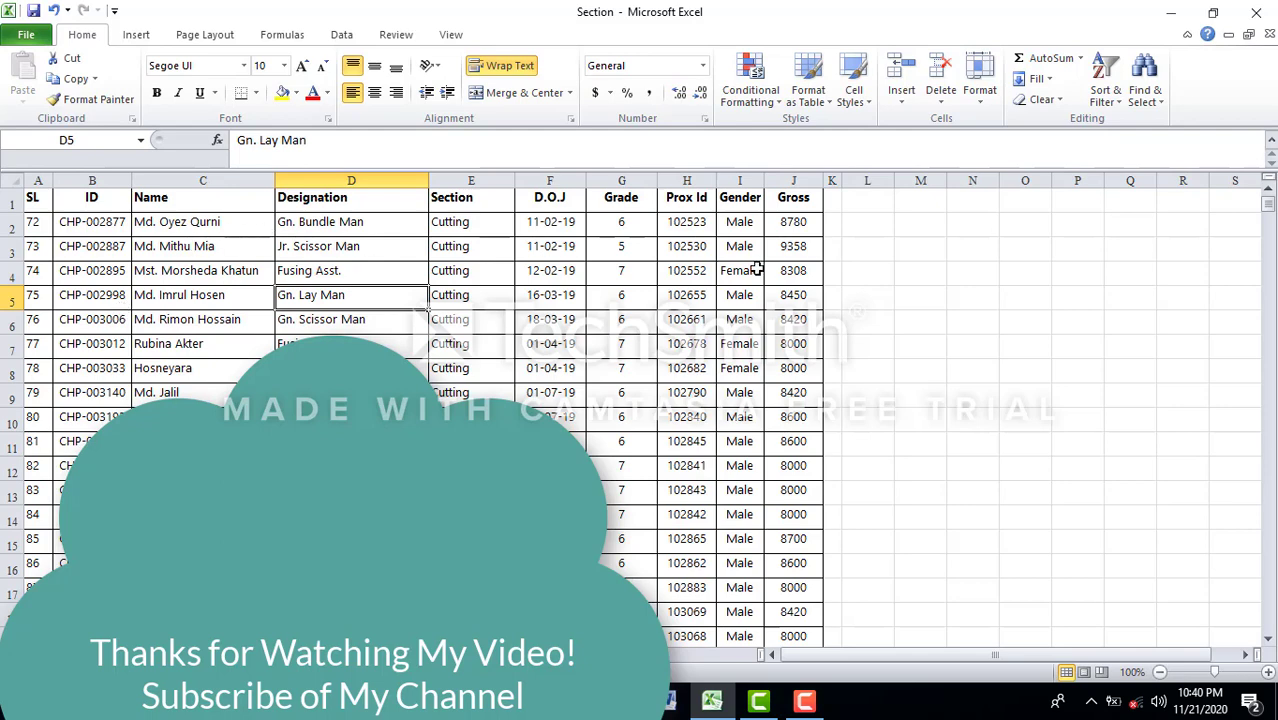
Delete the Grade, Prox Id and Gender columns (G to I) and save the workbook
{"action": "left_click_drag", "start_coordinate": [605, 180], "coordinate": [743, 182]}
{"action": "left_click", "coordinate": [921, 254]}
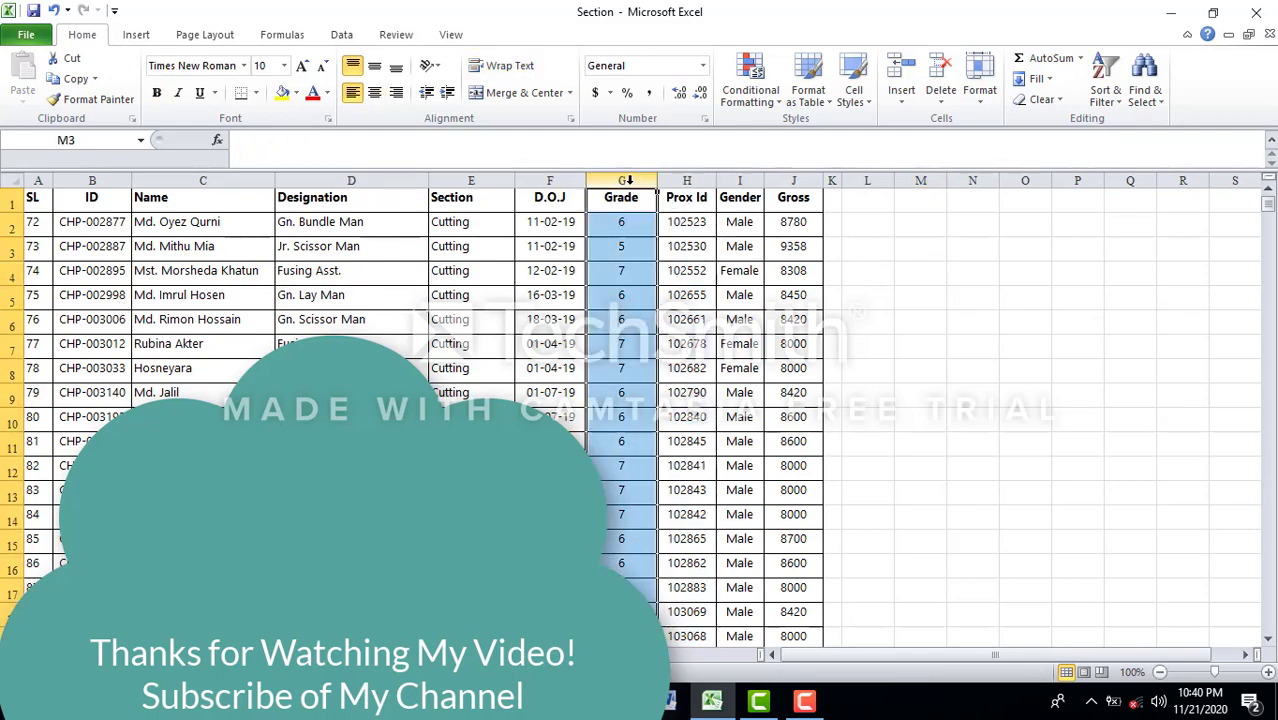
{"action": "right_click", "coordinate": [743, 180]}
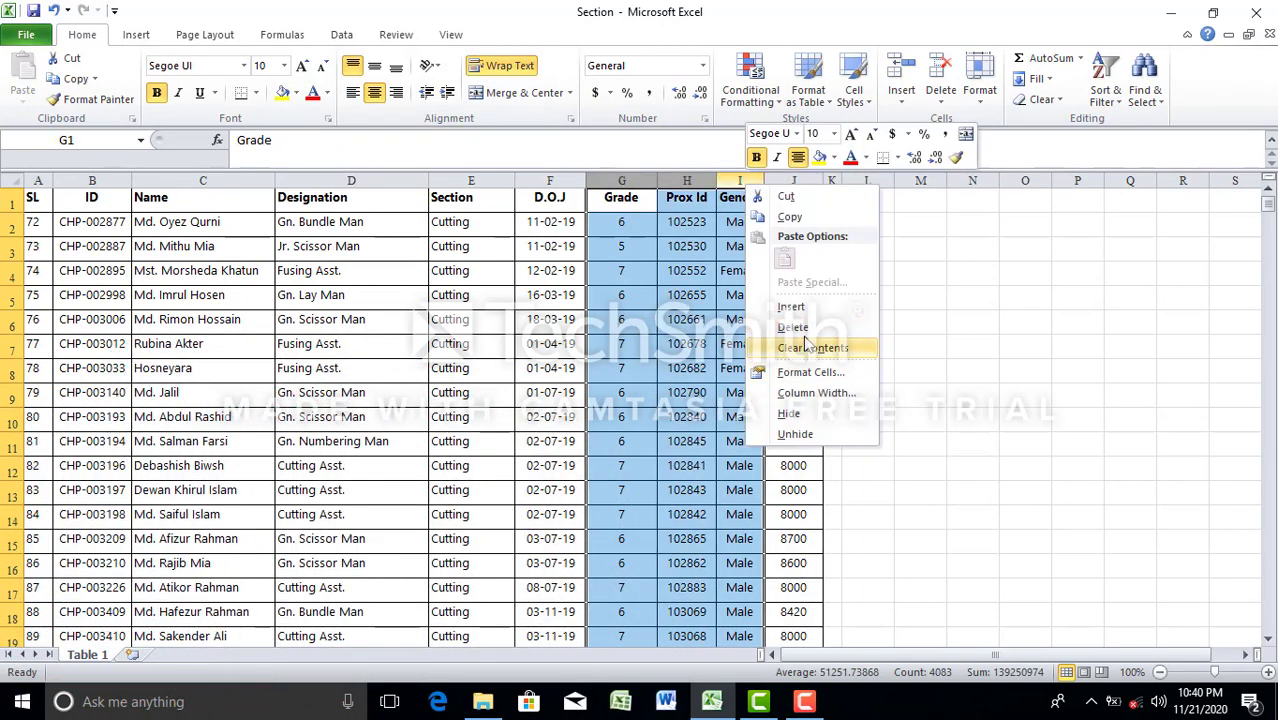
{"action": "left_click", "coordinate": [850, 346]}
{"action": "left_click", "coordinate": [993, 345]}
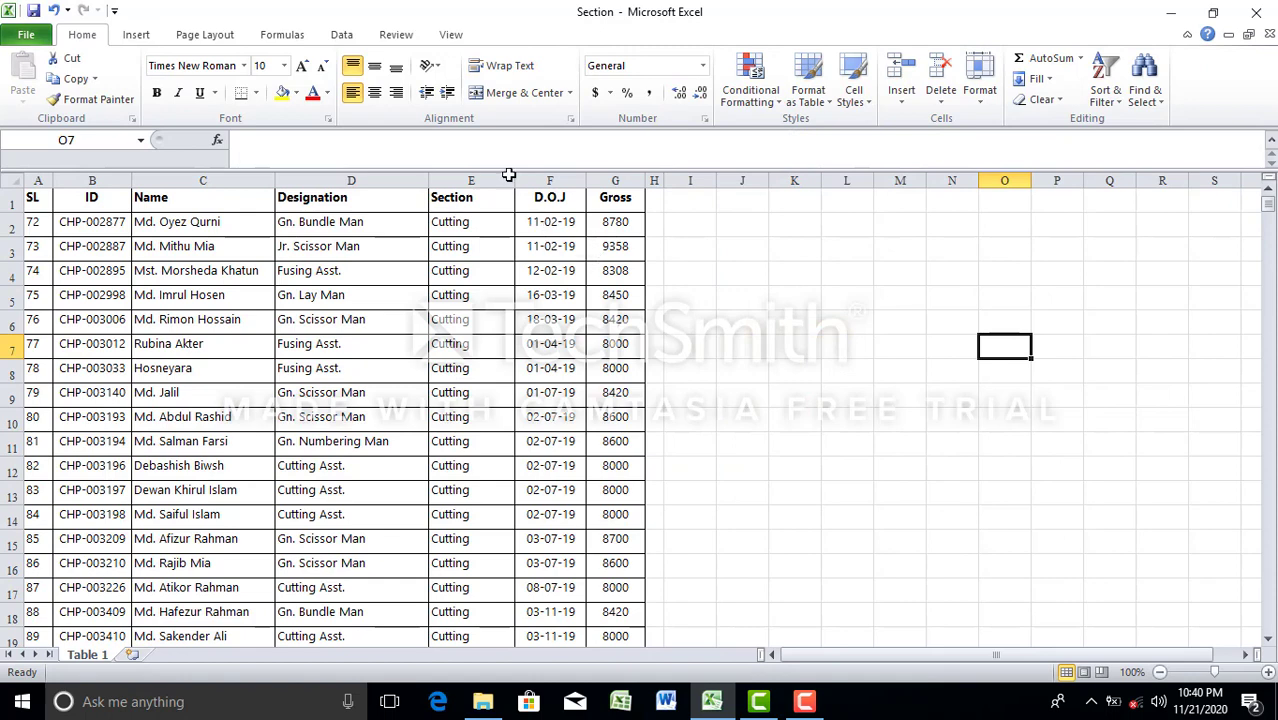
{"action": "left_click", "coordinate": [34, 11]}
Rename the Gross header to 'Gross/Salary' and autofit column G to fit it
{"action": "left_click", "coordinate": [553, 199]}
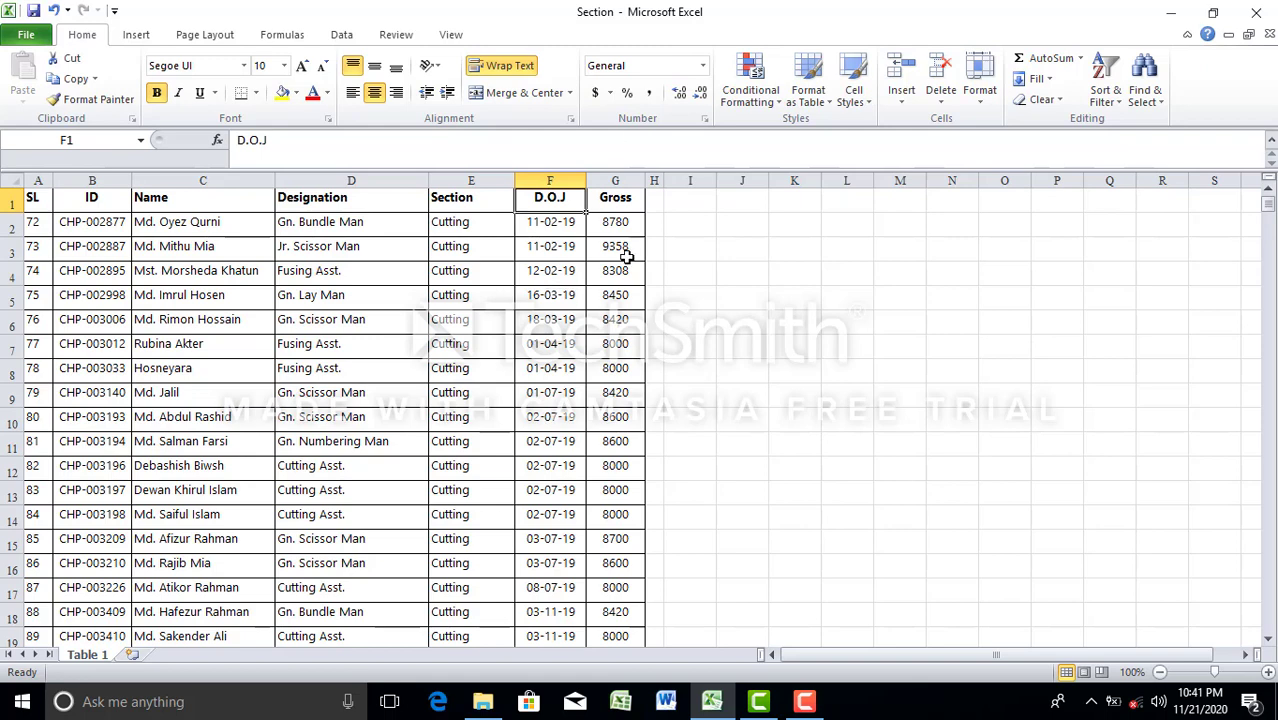
{"action": "double_click", "coordinate": [622, 199]}
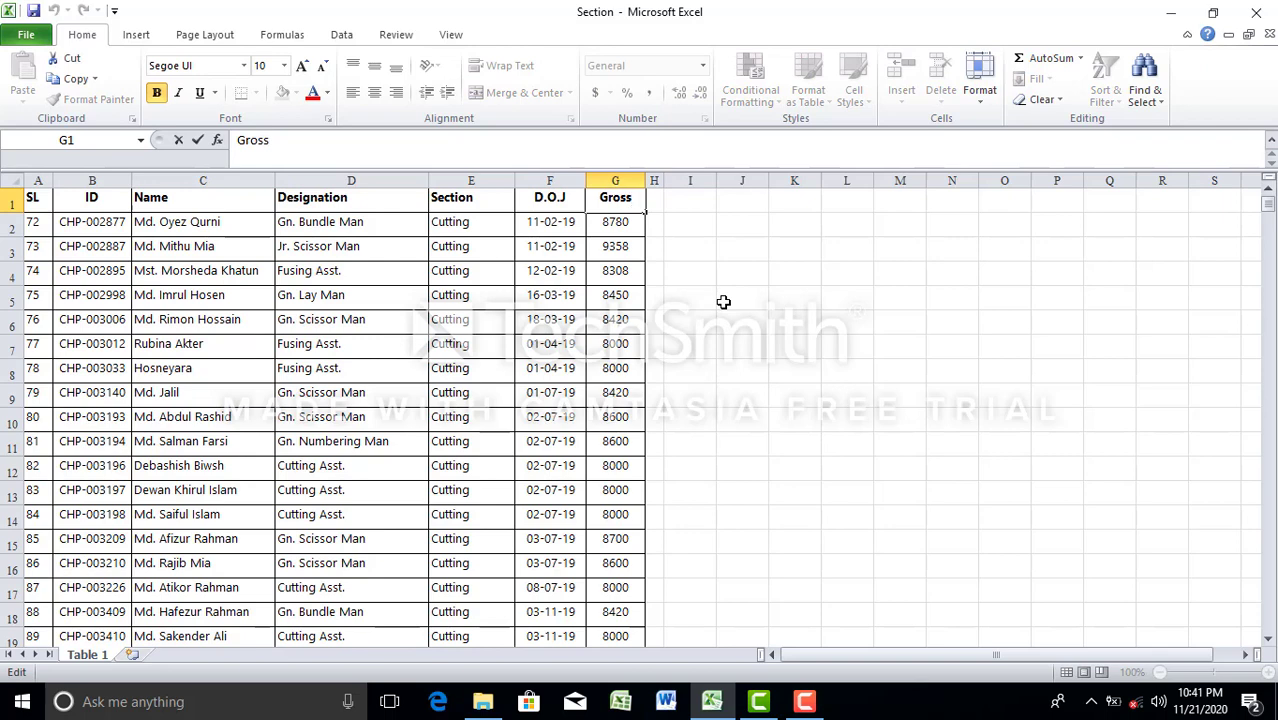
{"action": "type", "text": "/"}
{"action": "type", "text": "Sa"}
{"action": "type", "text": "lary"}
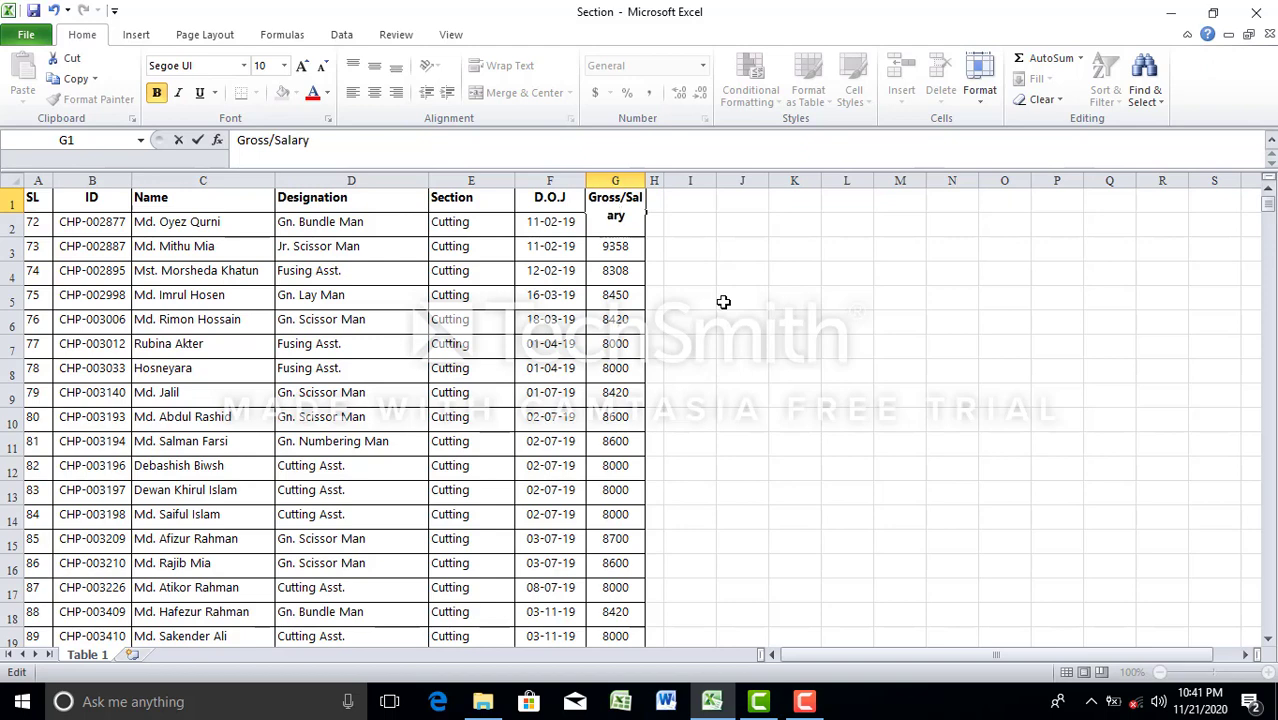
{"action": "left_click", "coordinate": [691, 344]}
{"action": "double_click", "coordinate": [650, 180]}
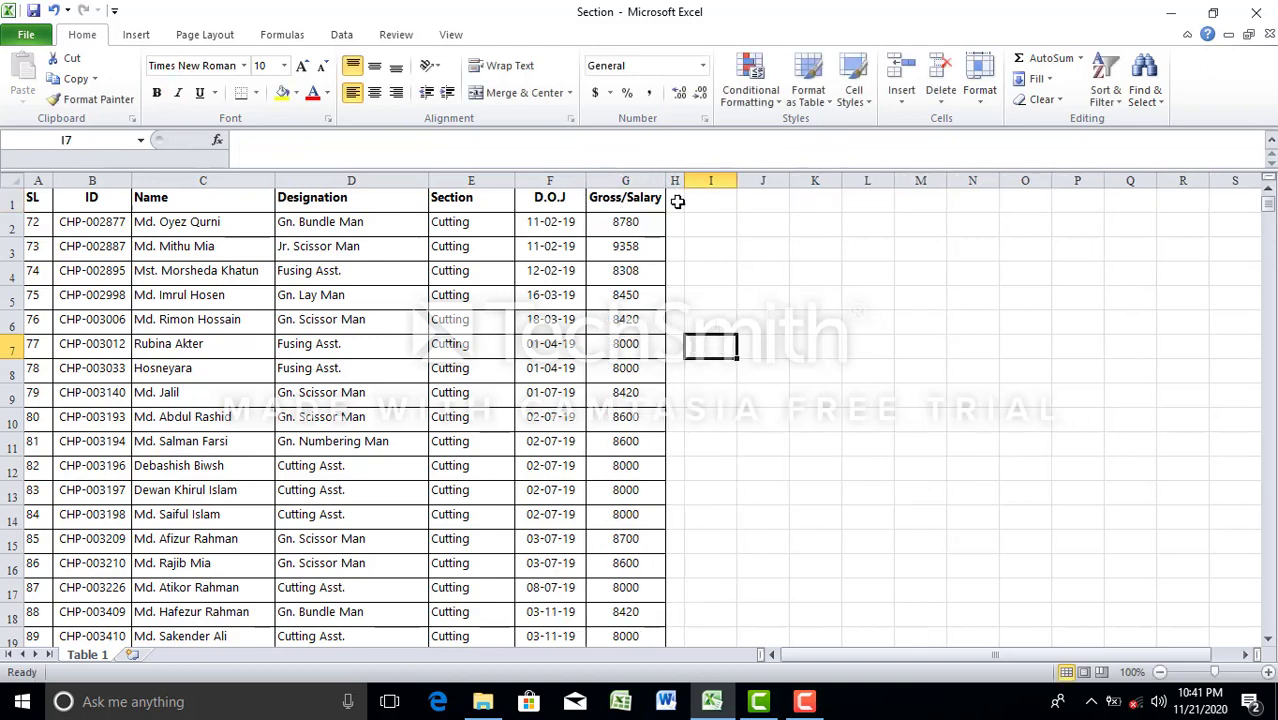
{"action": "left_click", "coordinate": [887, 285]}
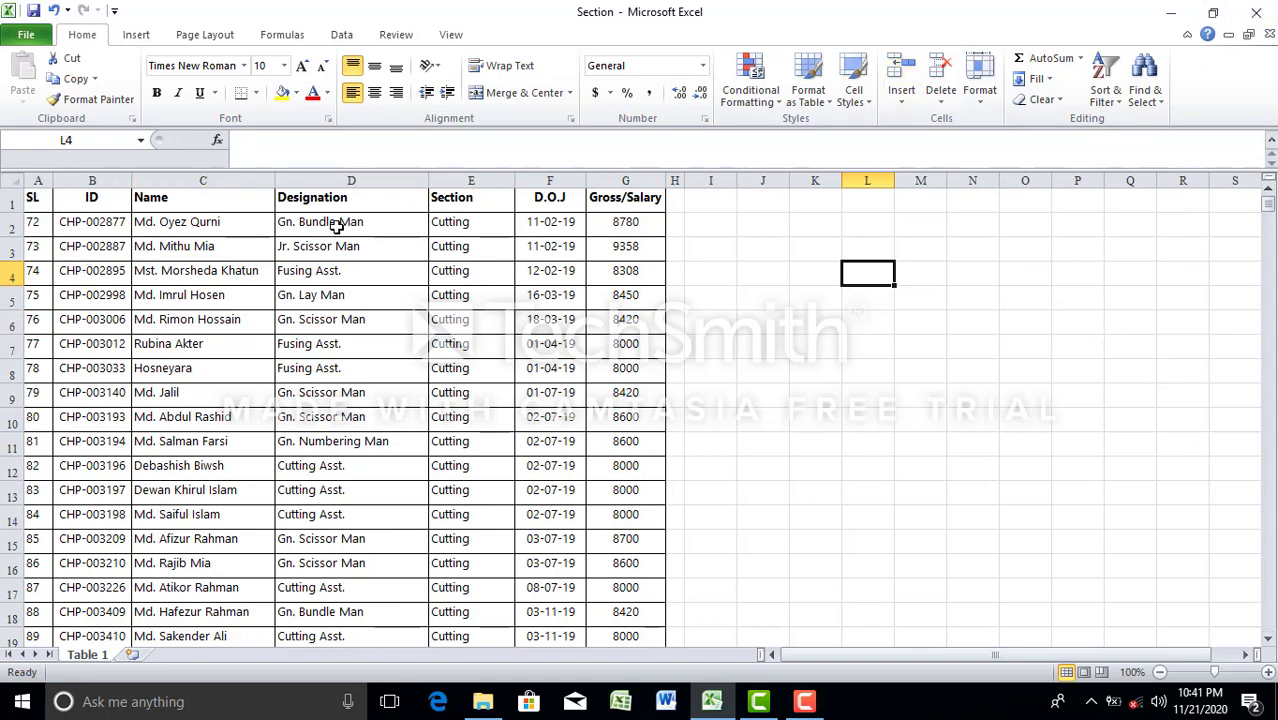
Select header cells A1 through G1, from SL to Gross/Salary
{"action": "left_click", "coordinate": [31, 200]}
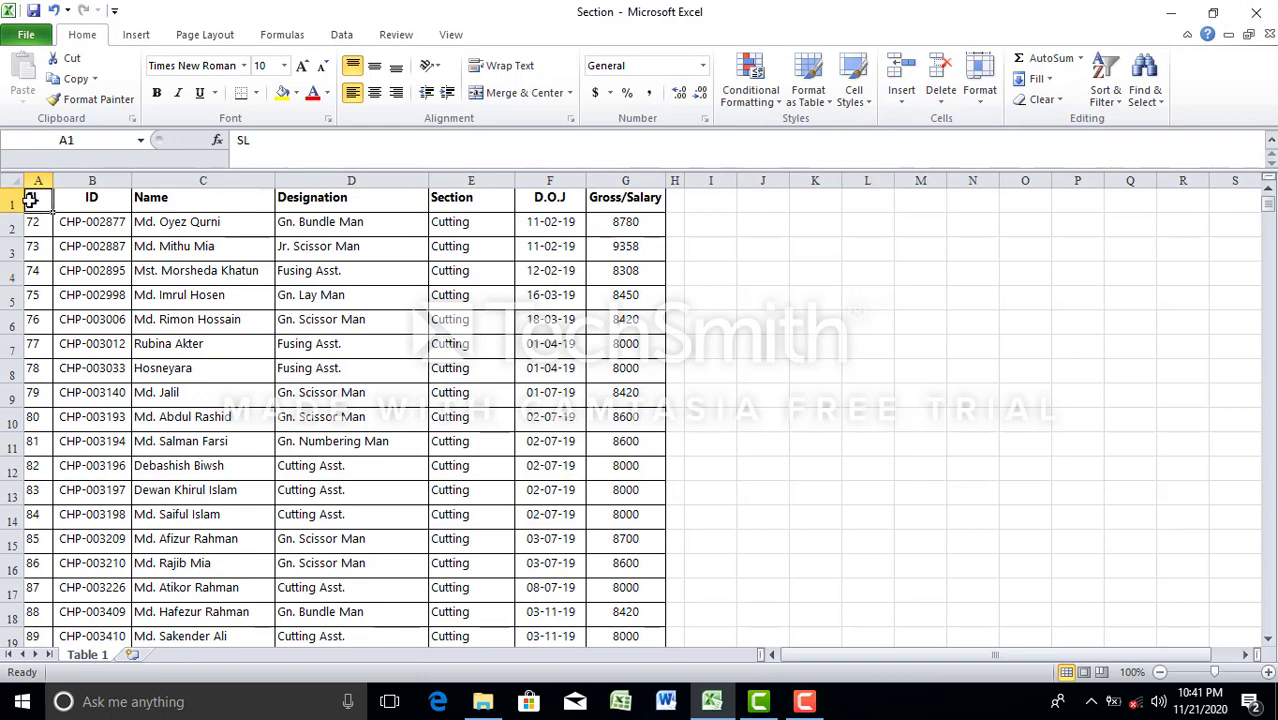
{"action": "left_click_drag", "start_coordinate": [31, 200], "coordinate": [617, 198]}
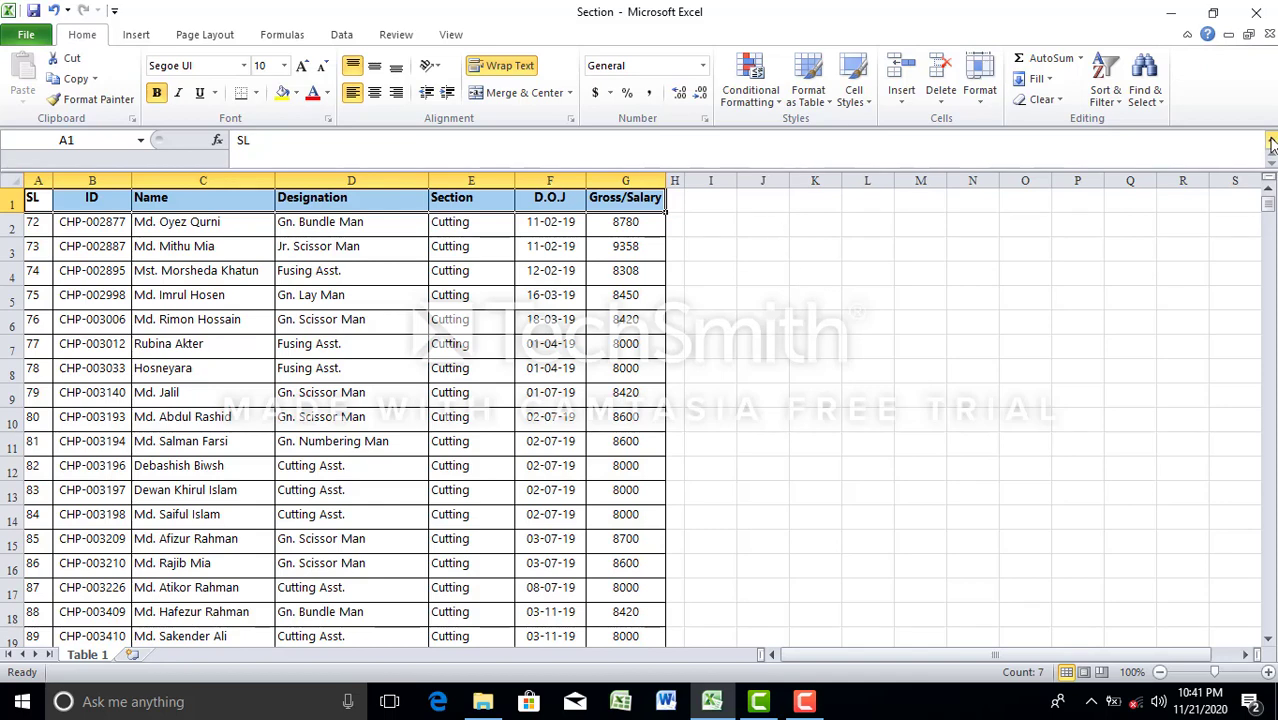
Add AutoFilter dropdowns to every header from SL to Gross/Salary
{"action": "left_click", "coordinate": [1119, 110]}
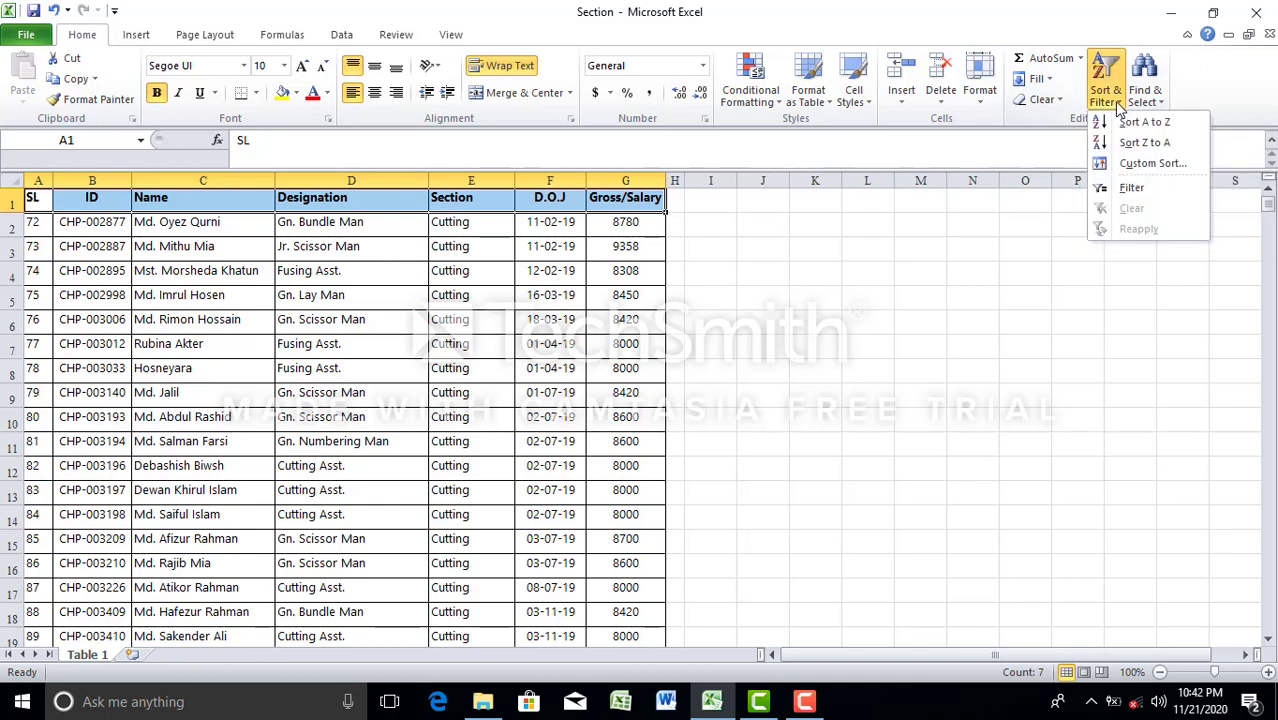
{"action": "left_click", "coordinate": [1131, 190]}
{"action": "left_click", "coordinate": [968, 371]}
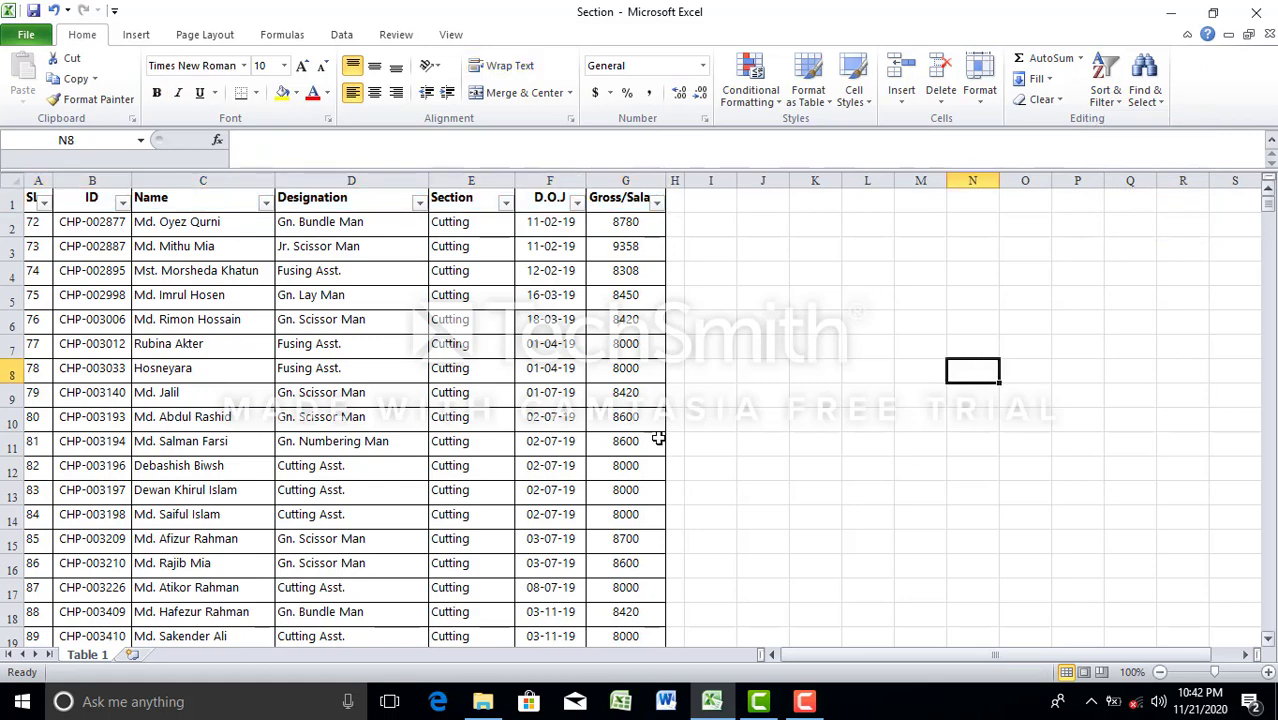
{"action": "left_click", "coordinate": [6, 202]}
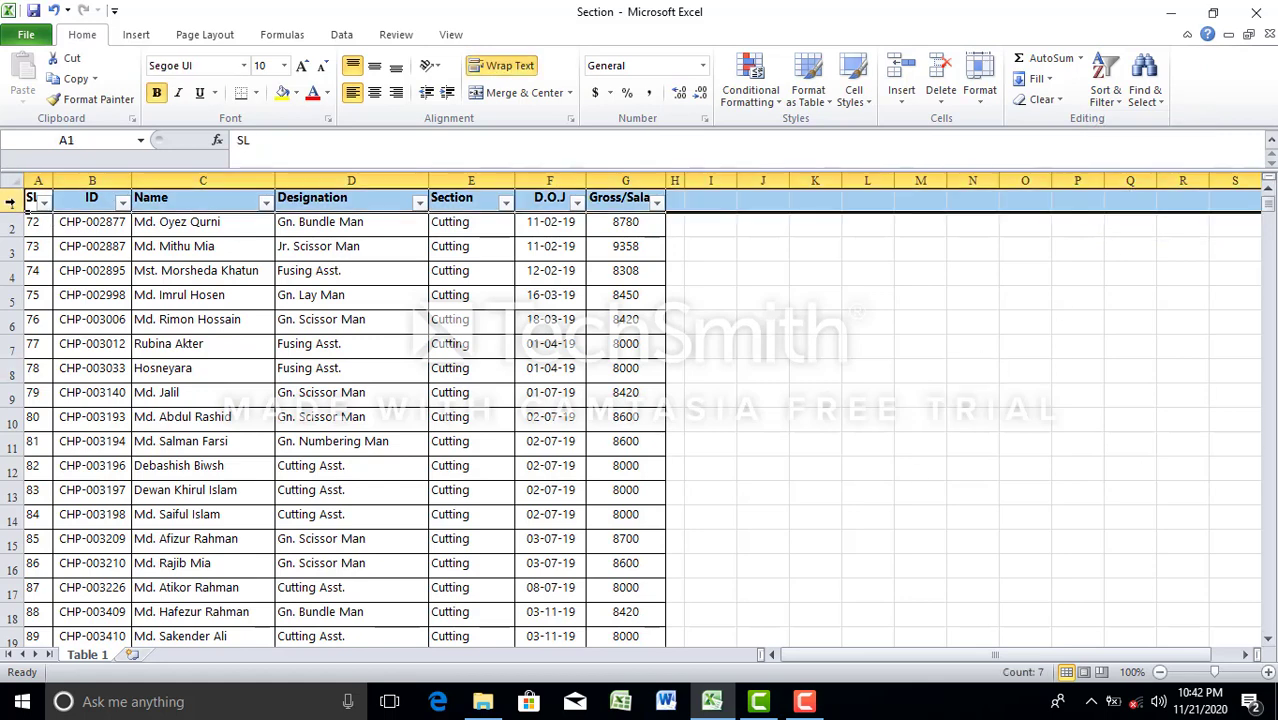
{"action": "left_click", "coordinate": [419, 203]}
{"action": "left_click", "coordinate": [419, 203]}
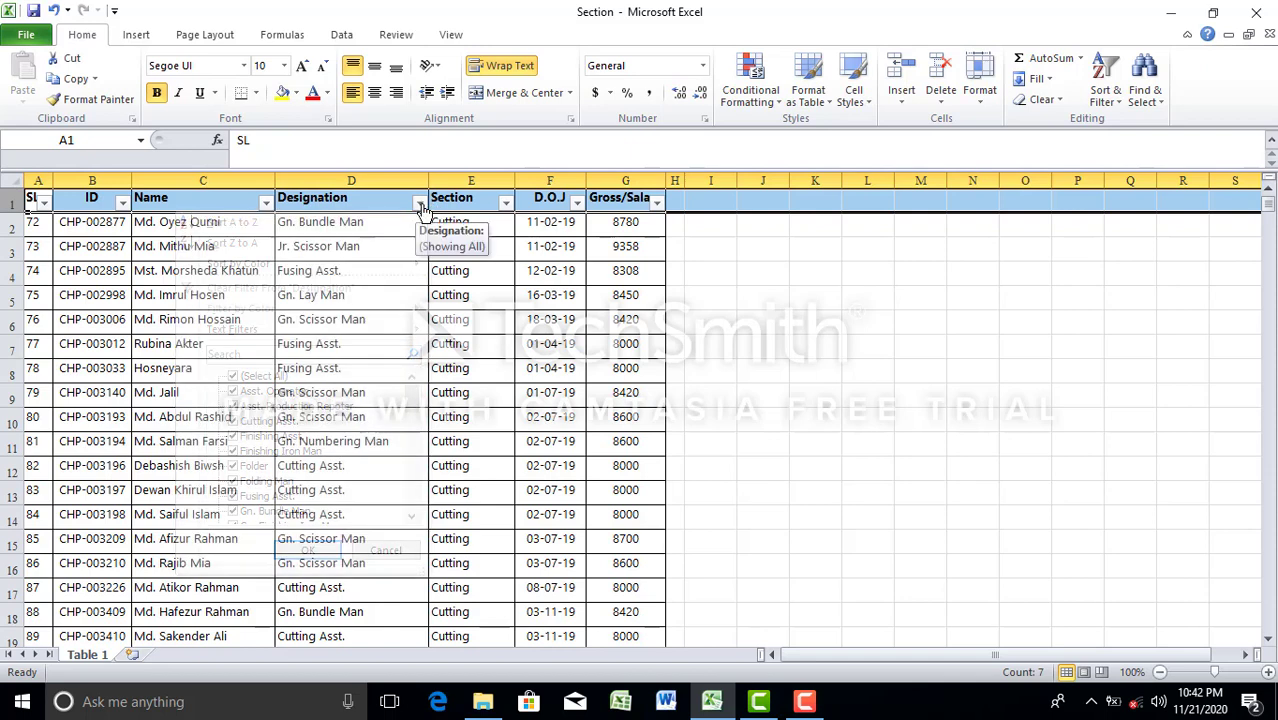
{"action": "left_click", "coordinate": [930, 371]}
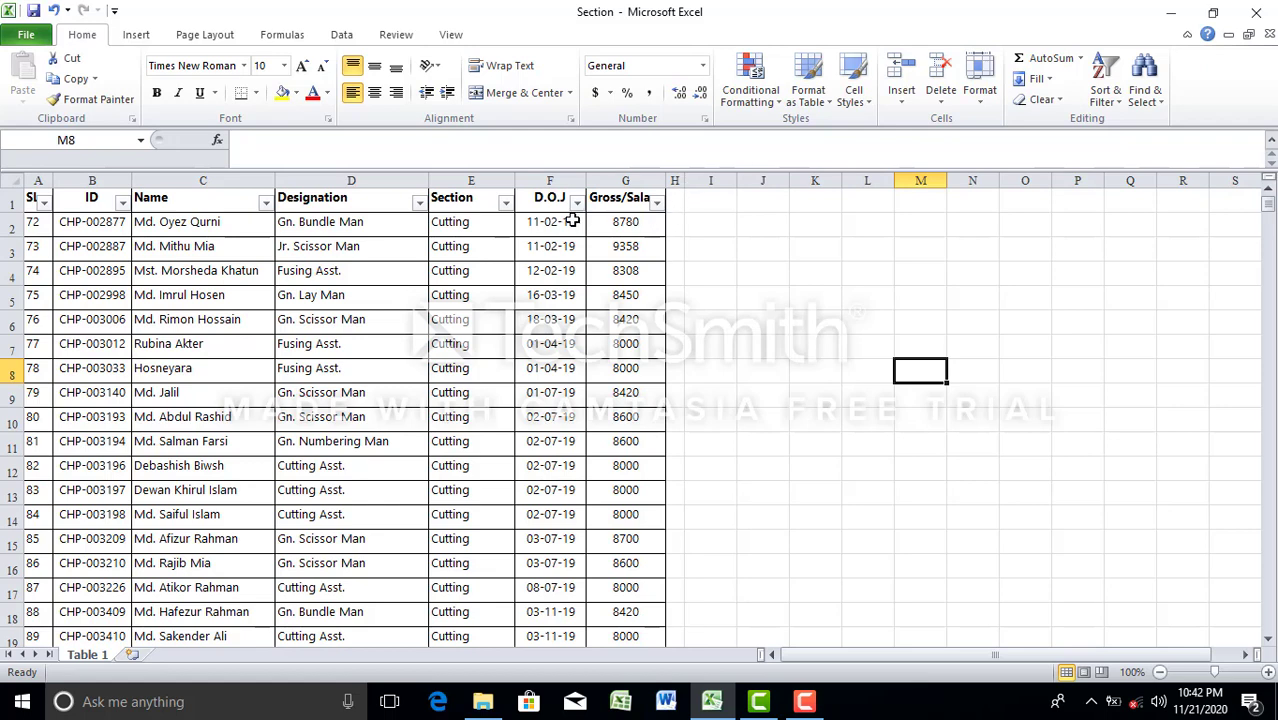
Filter the Section column to Cutting only, showing 38 of 1360 records
{"action": "left_click", "coordinate": [505, 203]}
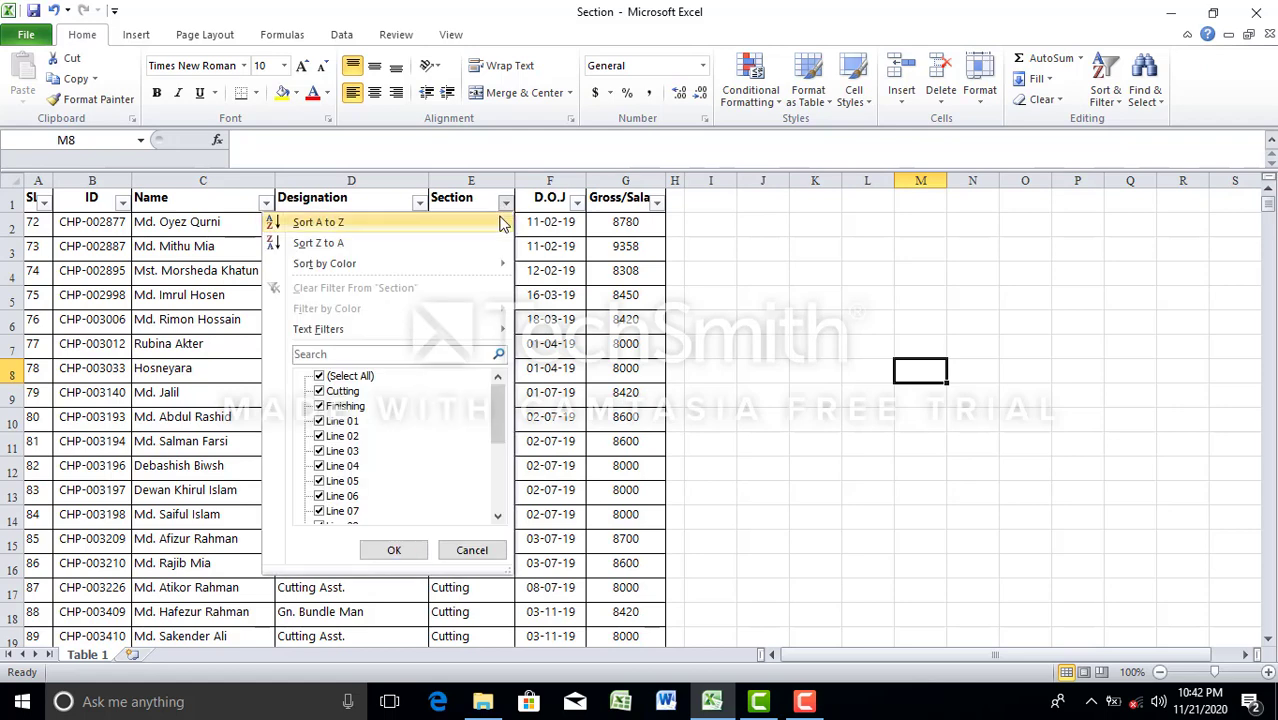
{"action": "left_click", "coordinate": [666, 313]}
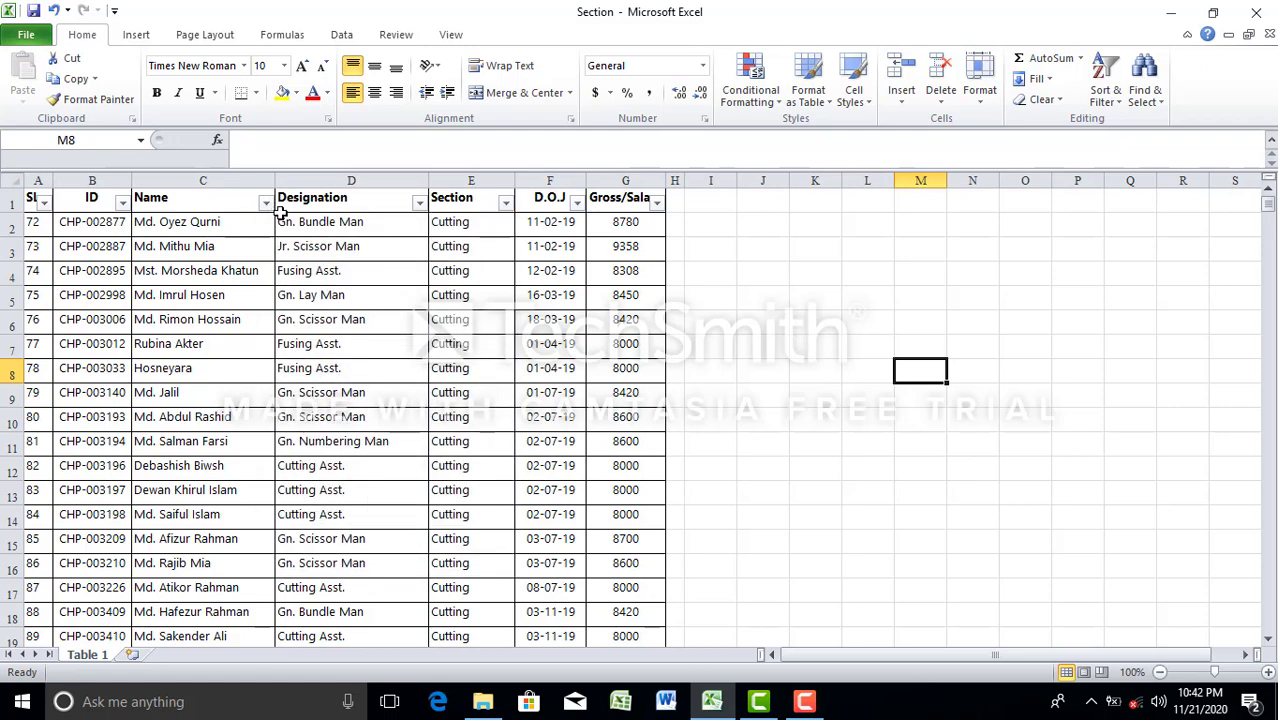
{"action": "left_click", "coordinate": [506, 205]}
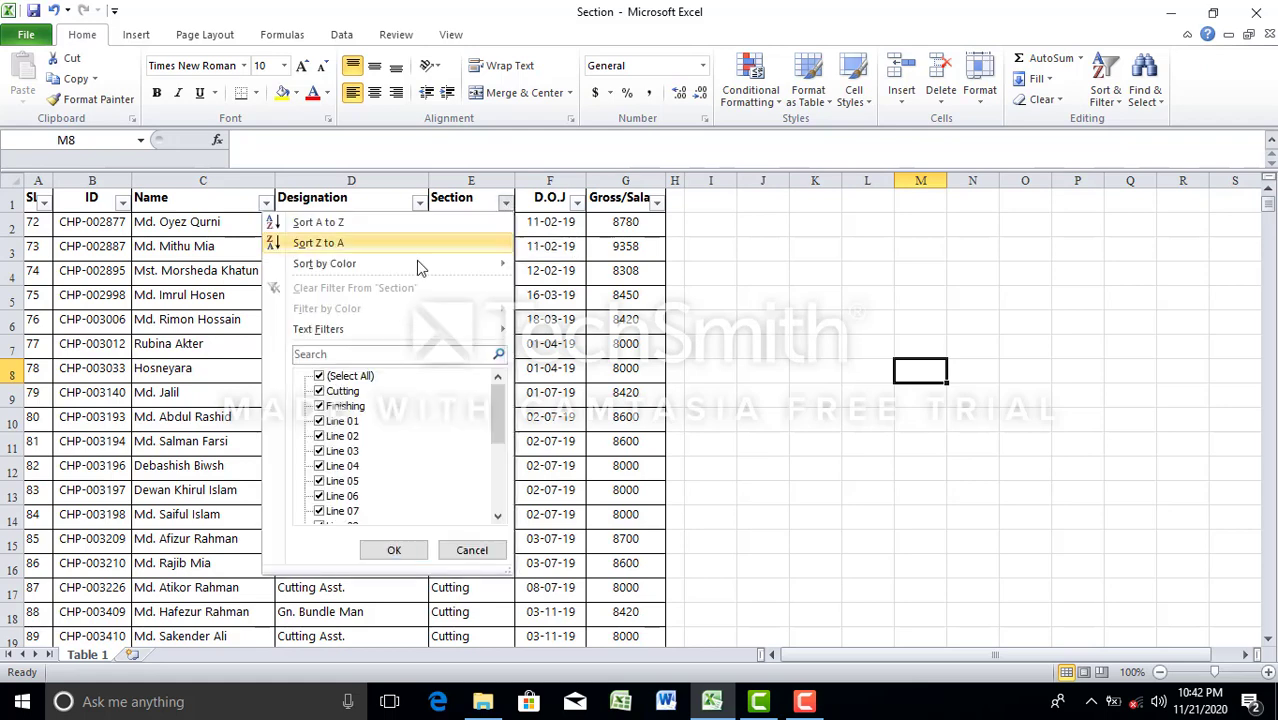
{"action": "left_click", "coordinate": [348, 377]}
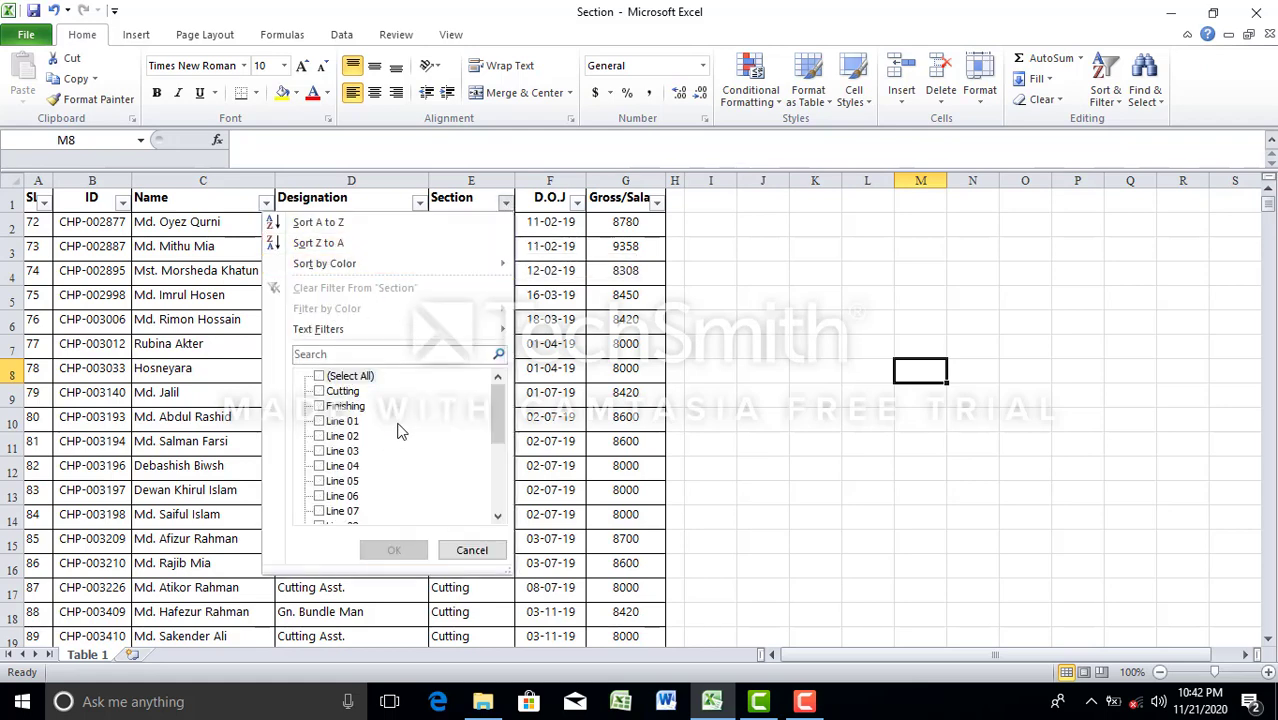
{"action": "left_click", "coordinate": [341, 391]}
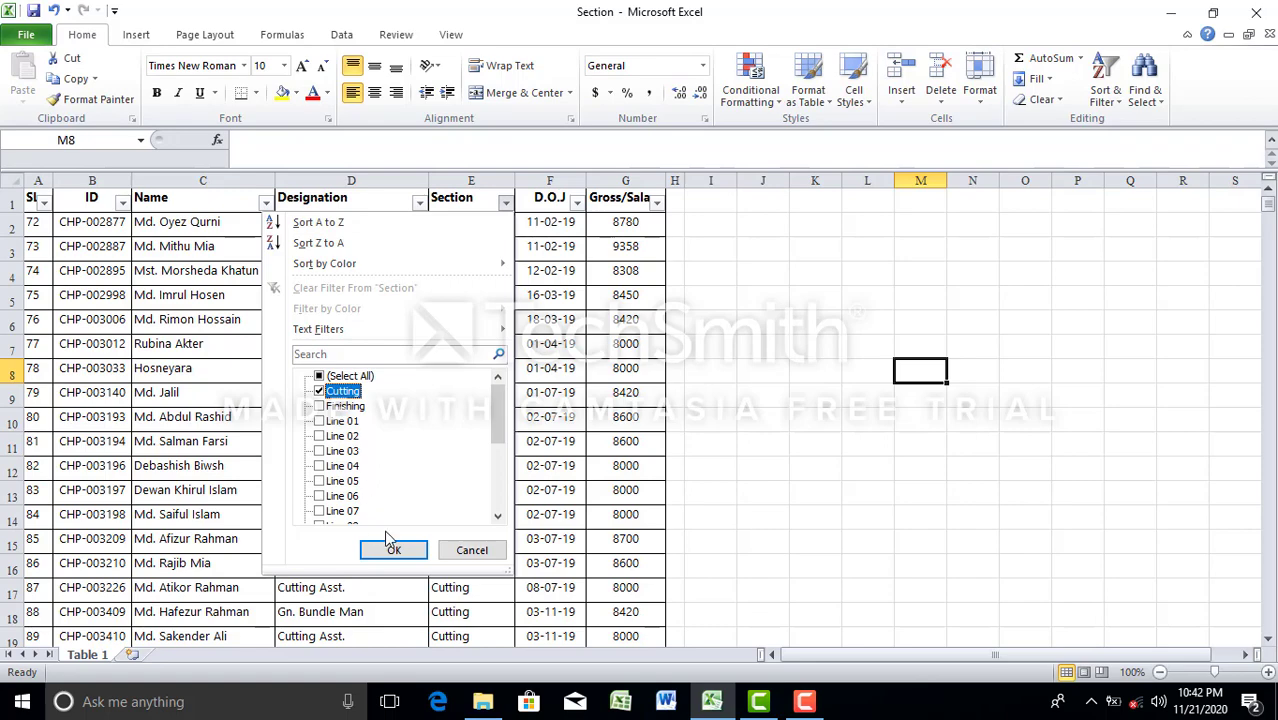
{"action": "left_click", "coordinate": [394, 551]}
{"action": "scroll", "coordinate": [445, 400], "scroll_direction": "down", "scroll_amount": 4}
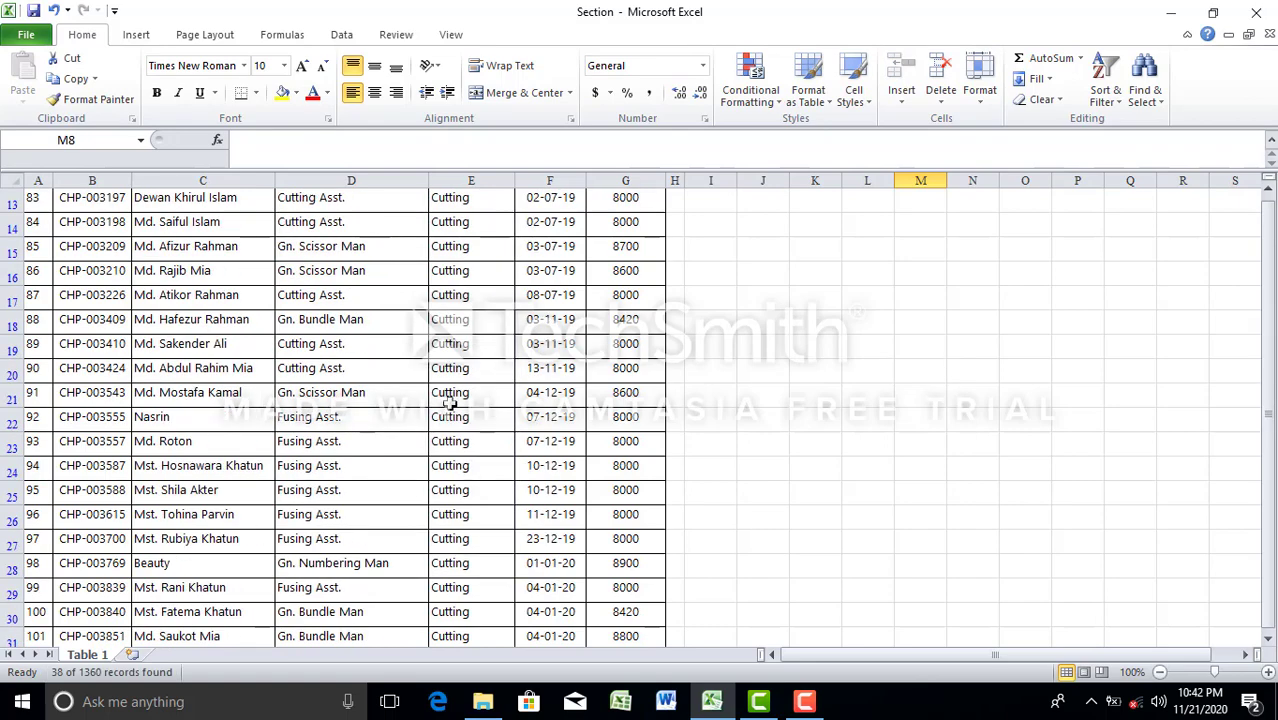
{"action": "scroll", "coordinate": [470, 352], "scroll_direction": "down", "scroll_amount": 6}
{"action": "scroll", "coordinate": [470, 352], "scroll_direction": "up", "scroll_amount": 5}
{"action": "scroll", "coordinate": [470, 352], "scroll_direction": "up", "scroll_amount": 4}
{"action": "scroll", "coordinate": [470, 352], "scroll_direction": "up", "scroll_amount": 1}
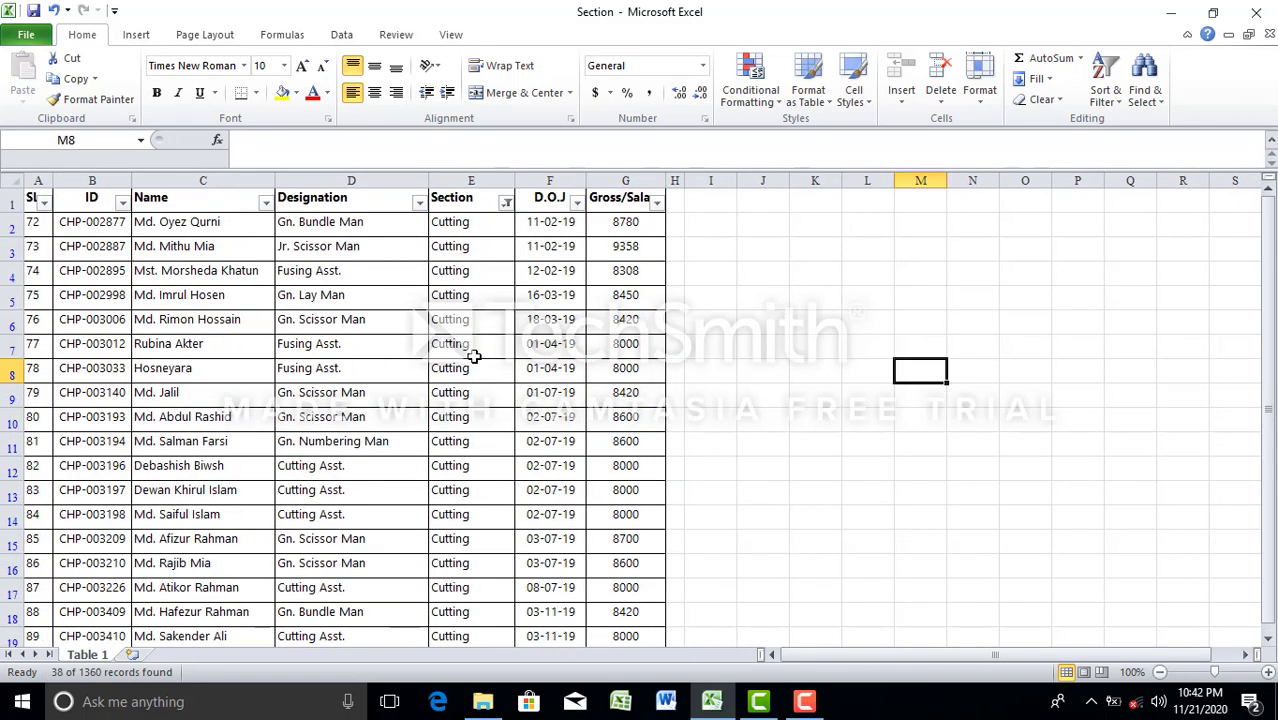
Filter the Section column to Finishing only, showing 210 of 1360 records
{"action": "left_click", "coordinate": [507, 203]}
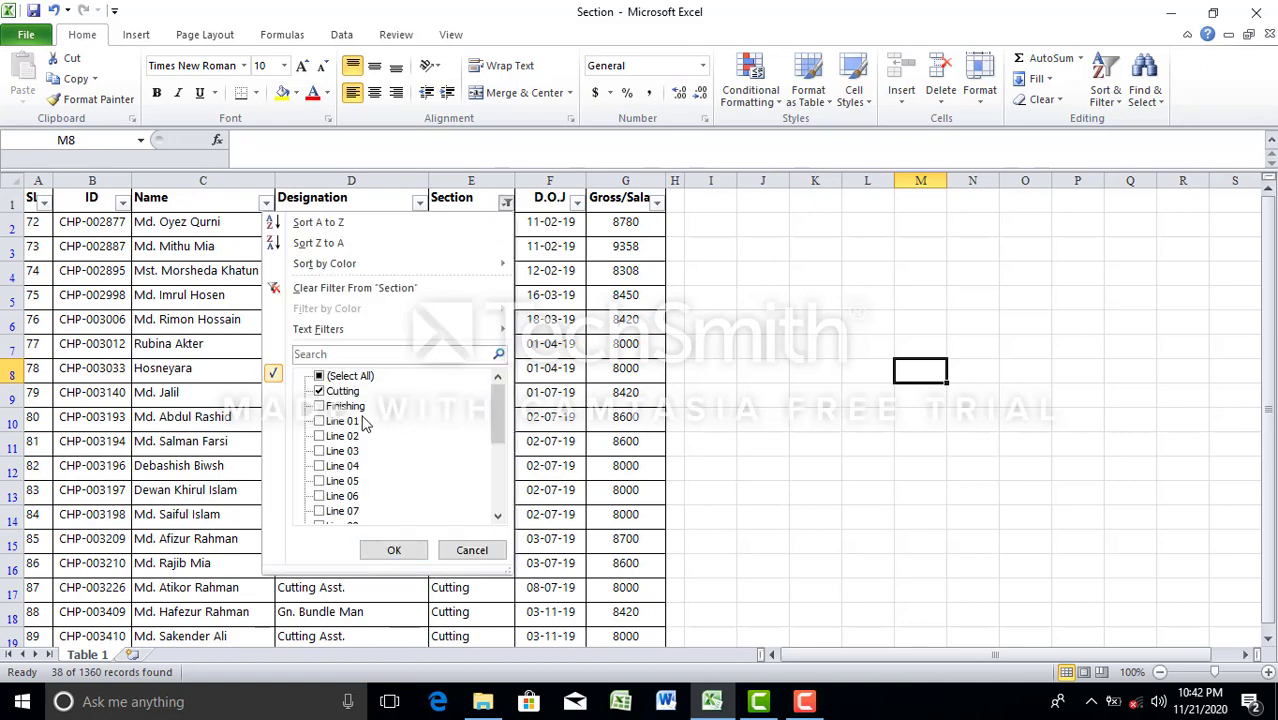
{"action": "left_click", "coordinate": [349, 377]}
{"action": "left_click", "coordinate": [350, 378]}
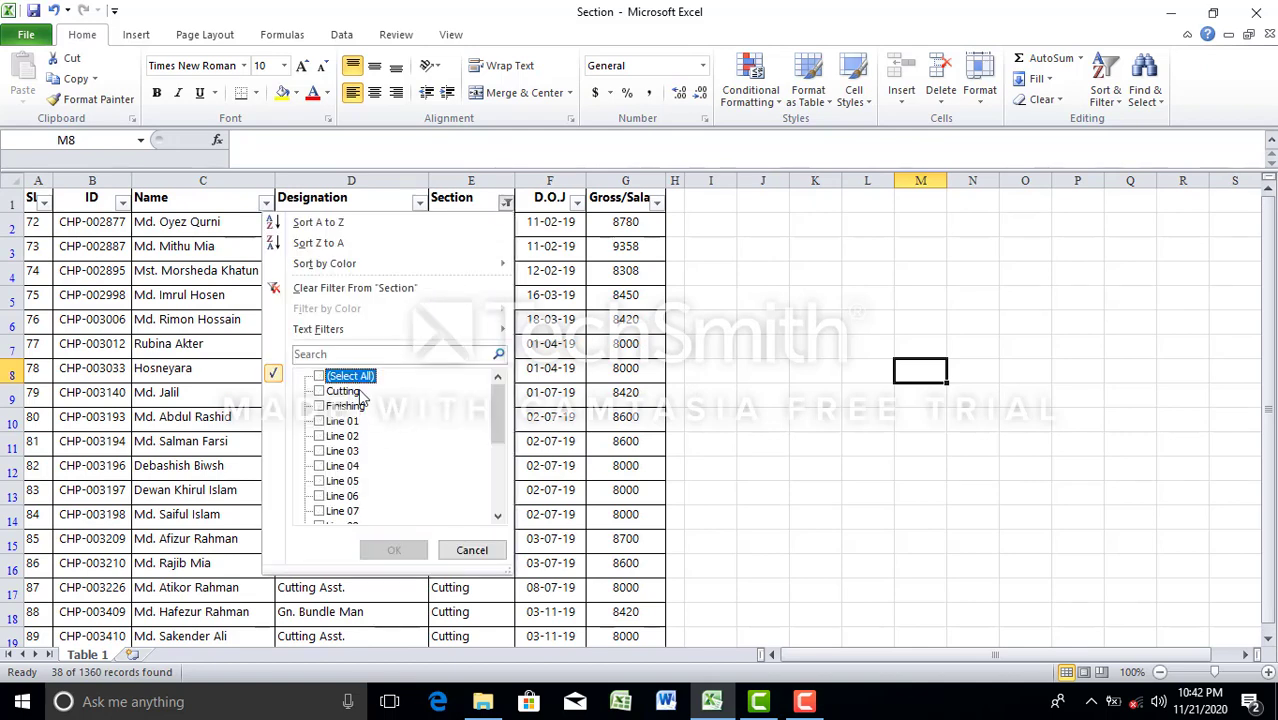
{"action": "left_click", "coordinate": [346, 407]}
{"action": "left_click", "coordinate": [394, 550]}
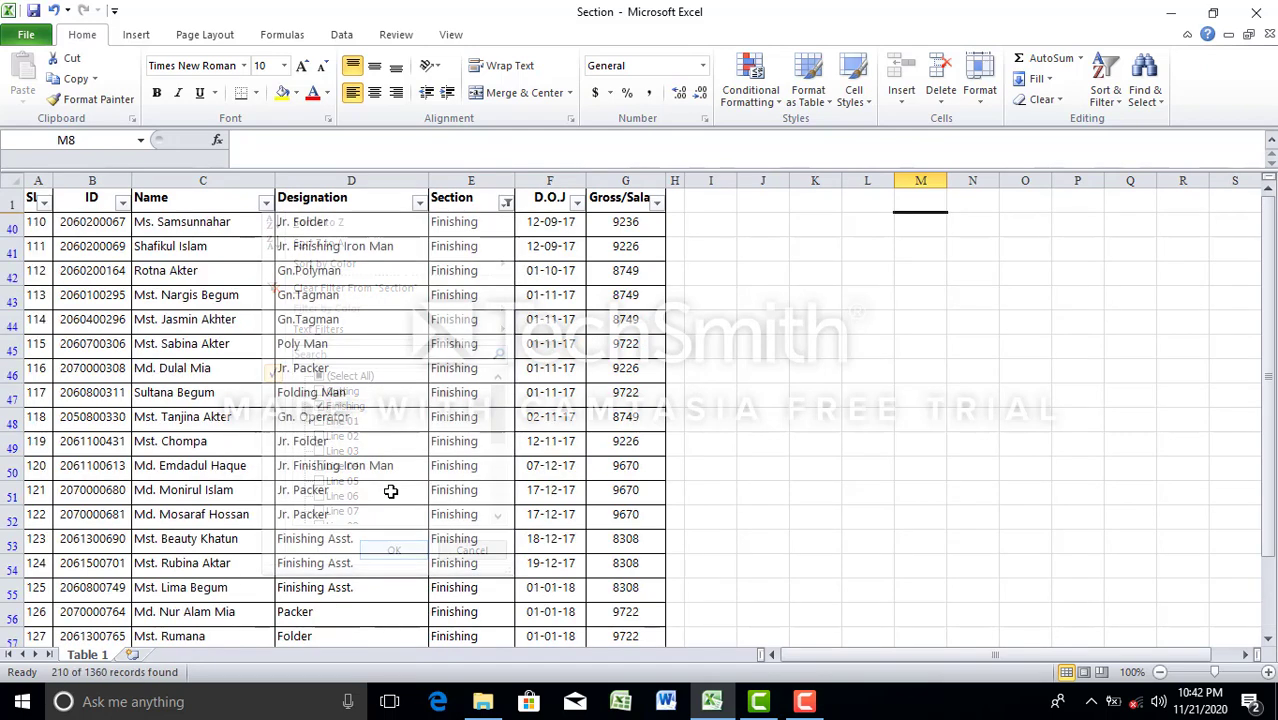
{"action": "scroll", "coordinate": [574, 374], "scroll_direction": "down", "scroll_amount": 7}
{"action": "scroll", "coordinate": [570, 370], "scroll_direction": "down", "scroll_amount": 4}
{"action": "scroll", "coordinate": [560, 365], "scroll_direction": "down", "scroll_amount": 6}
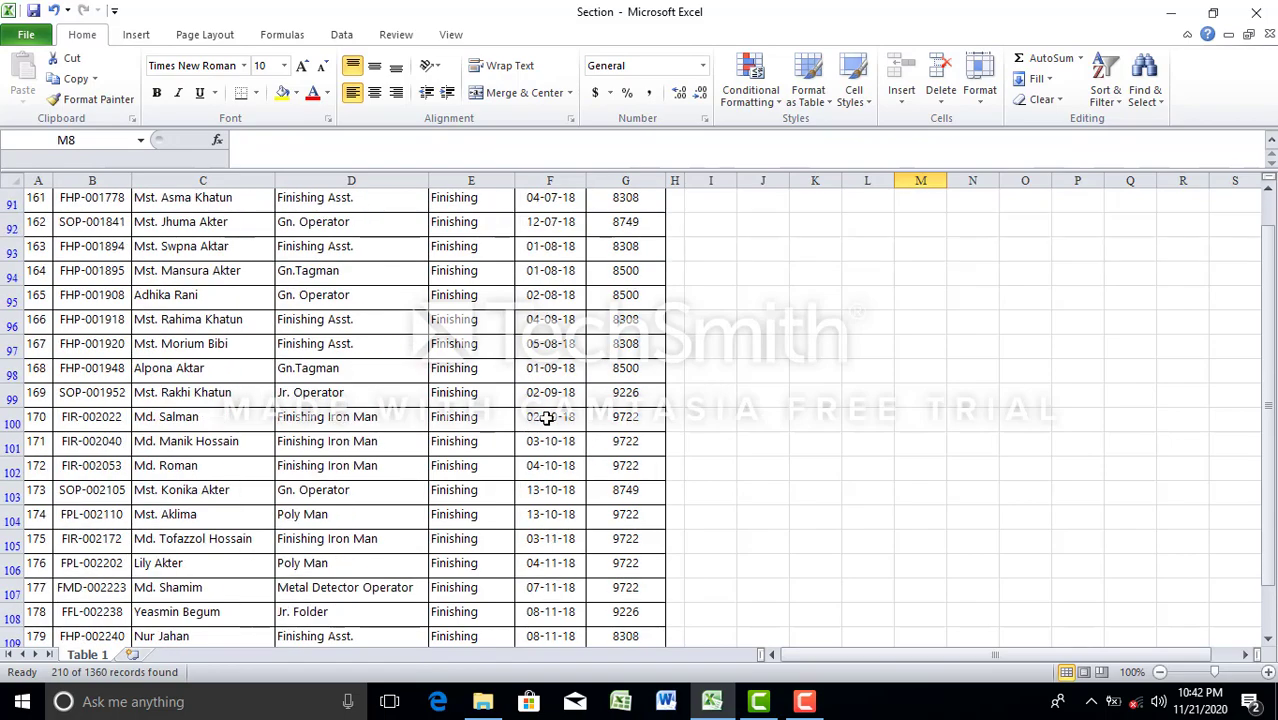
{"action": "scroll", "coordinate": [540, 356], "scroll_direction": "down", "scroll_amount": 1}
{"action": "scroll", "coordinate": [540, 356], "scroll_direction": "down", "scroll_amount": 6}
{"action": "scroll", "coordinate": [525, 370], "scroll_direction": "up", "scroll_amount": 15}
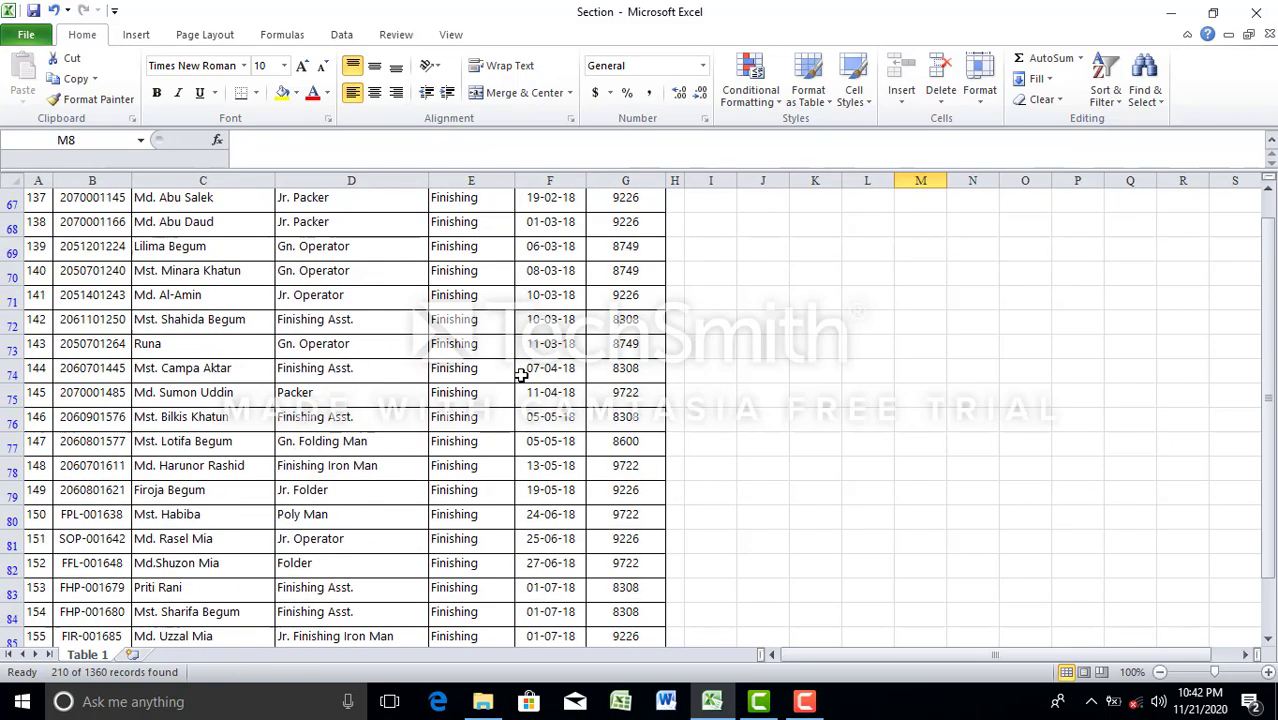
{"action": "scroll", "coordinate": [521, 374], "scroll_direction": "up", "scroll_amount": 9}
{"action": "scroll", "coordinate": [521, 374], "scroll_direction": "up", "scroll_amount": 1}
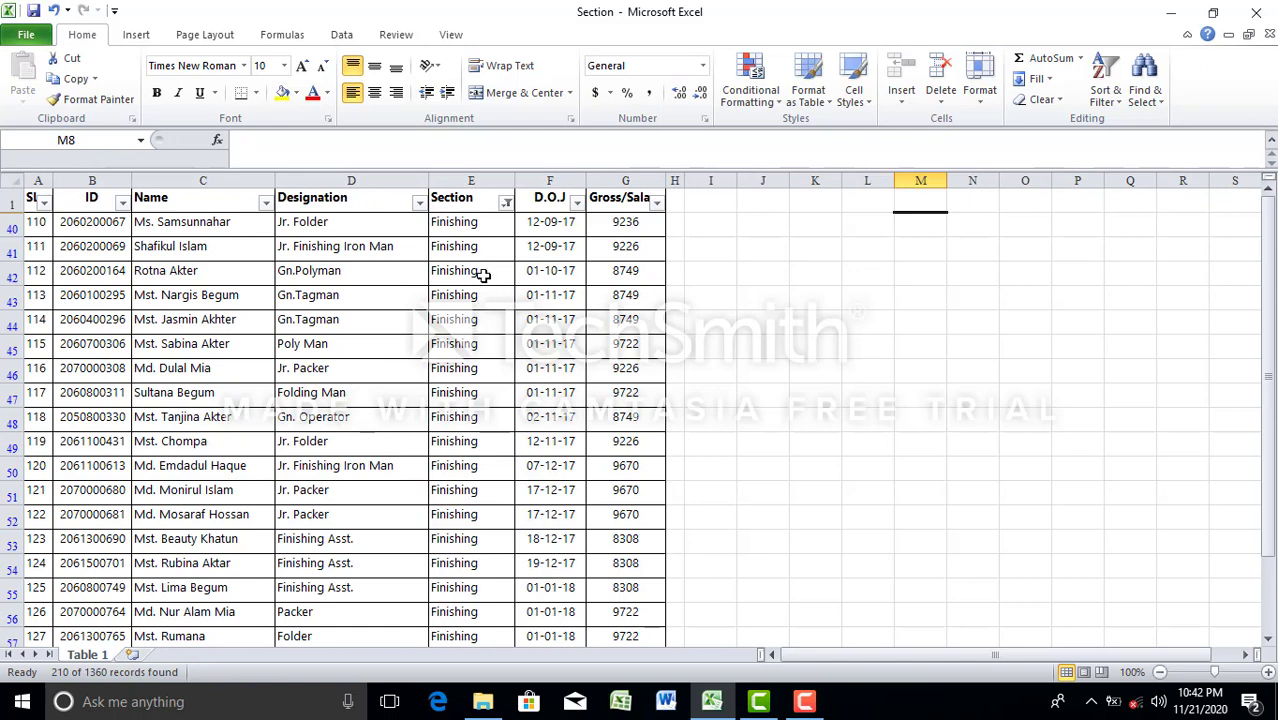
Clear the Finishing filter from Section so all records show again
{"action": "left_click", "coordinate": [506, 203]}
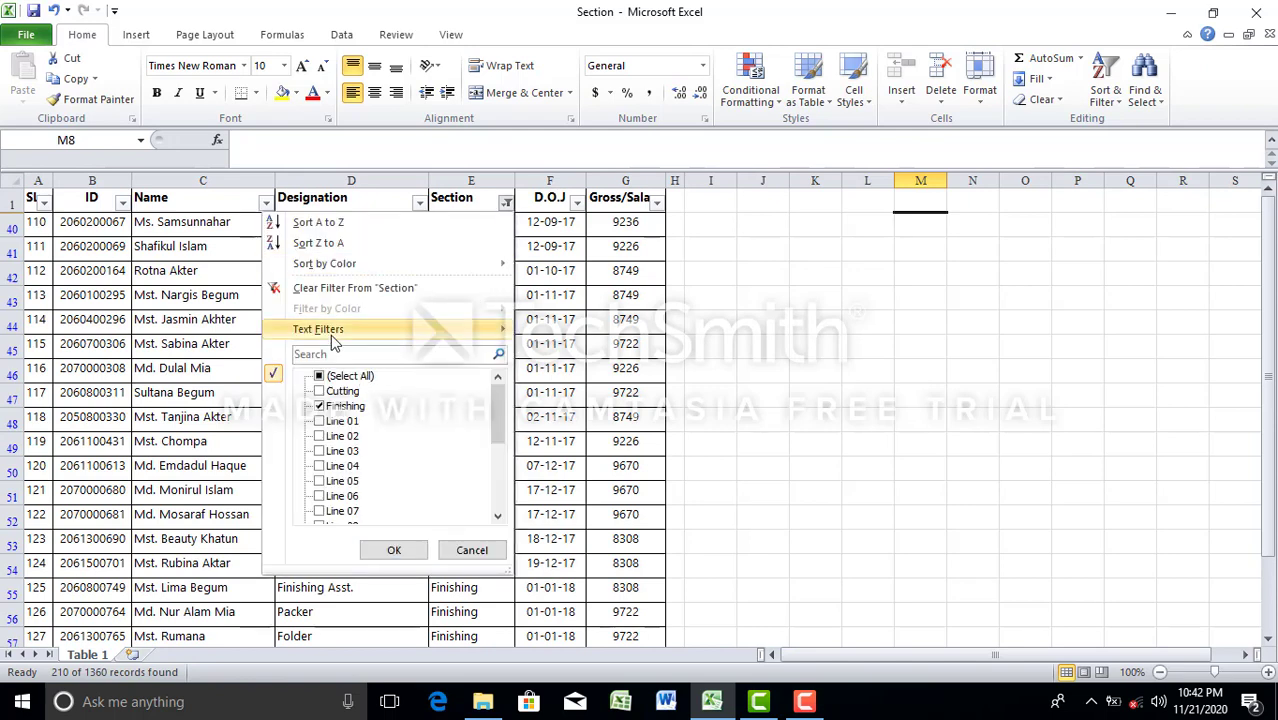
{"action": "left_click", "coordinate": [345, 288]}
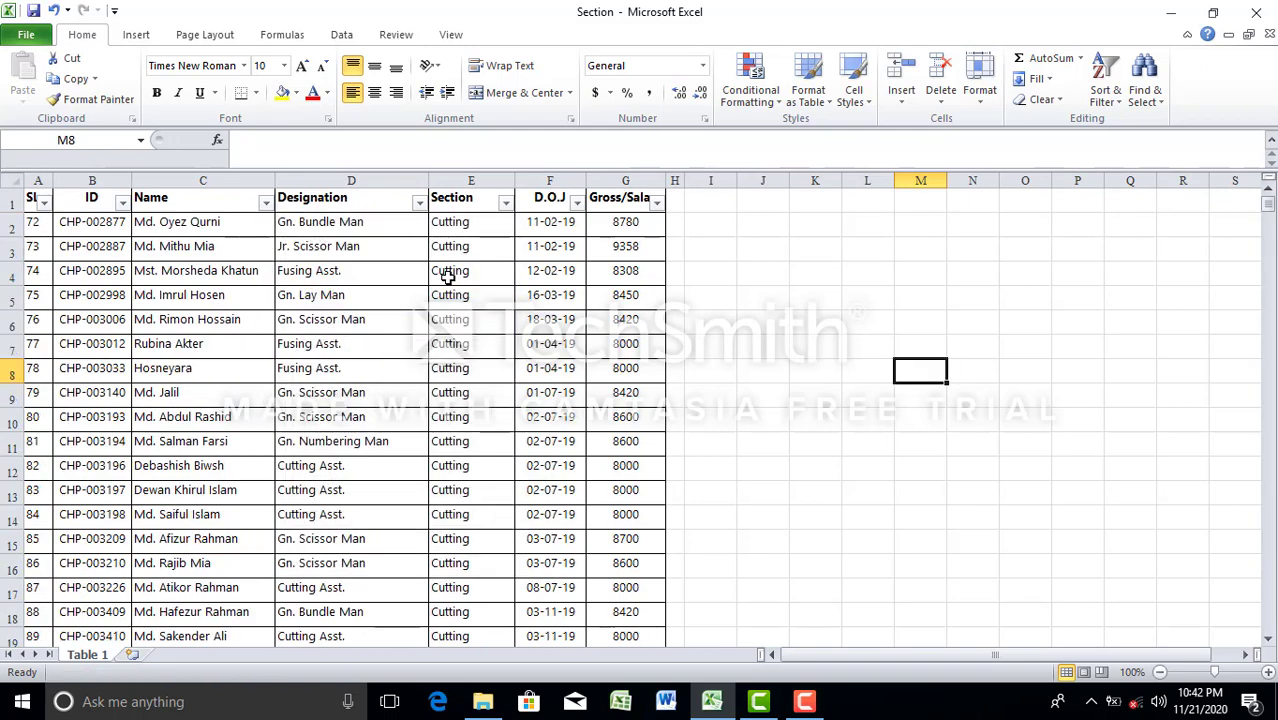
{"action": "left_click", "coordinate": [505, 203]}
Filter Section to Line 01 and Line 02, showing 125 of 1360 records
{"action": "left_click", "coordinate": [374, 379]}
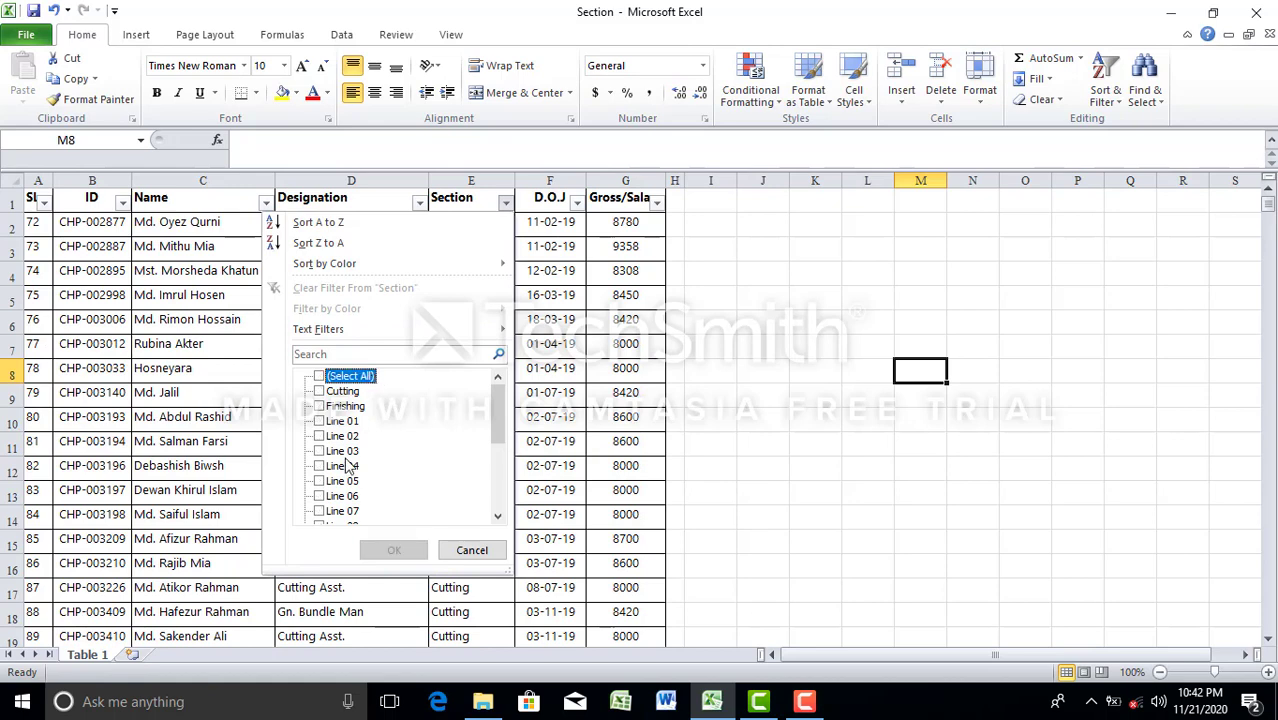
{"action": "left_click", "coordinate": [340, 421]}
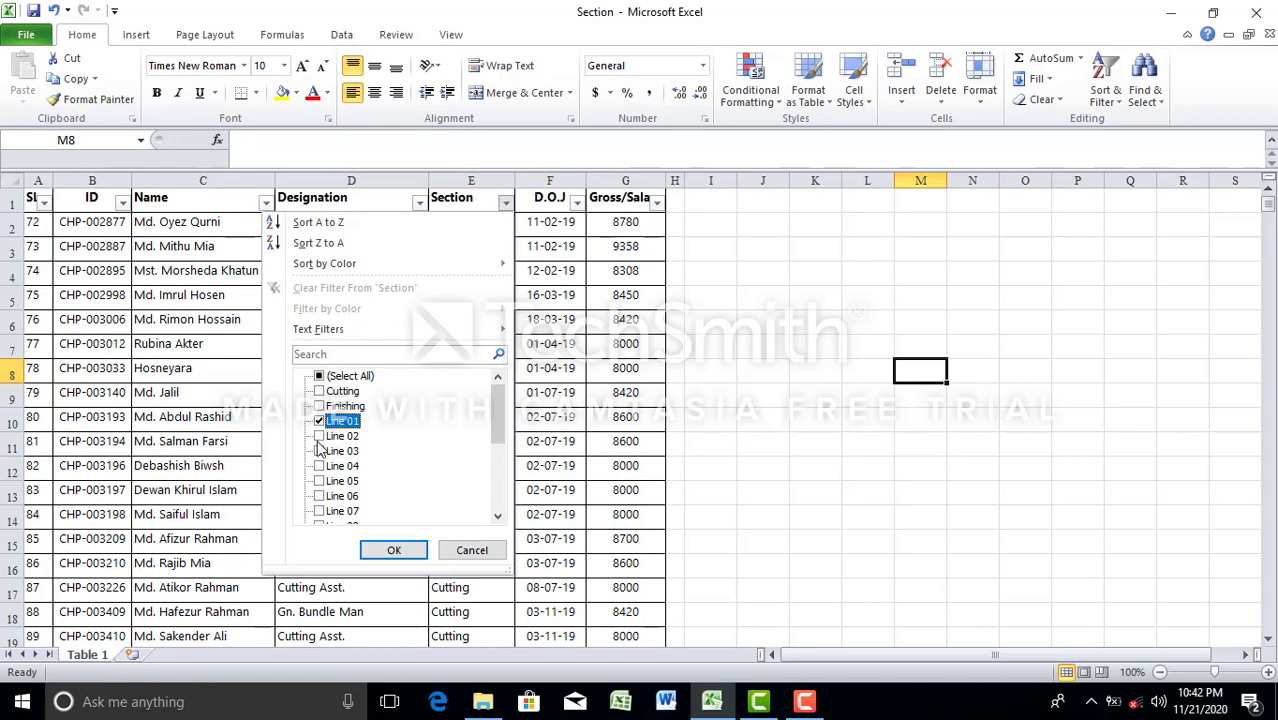
{"action": "left_click", "coordinate": [336, 437]}
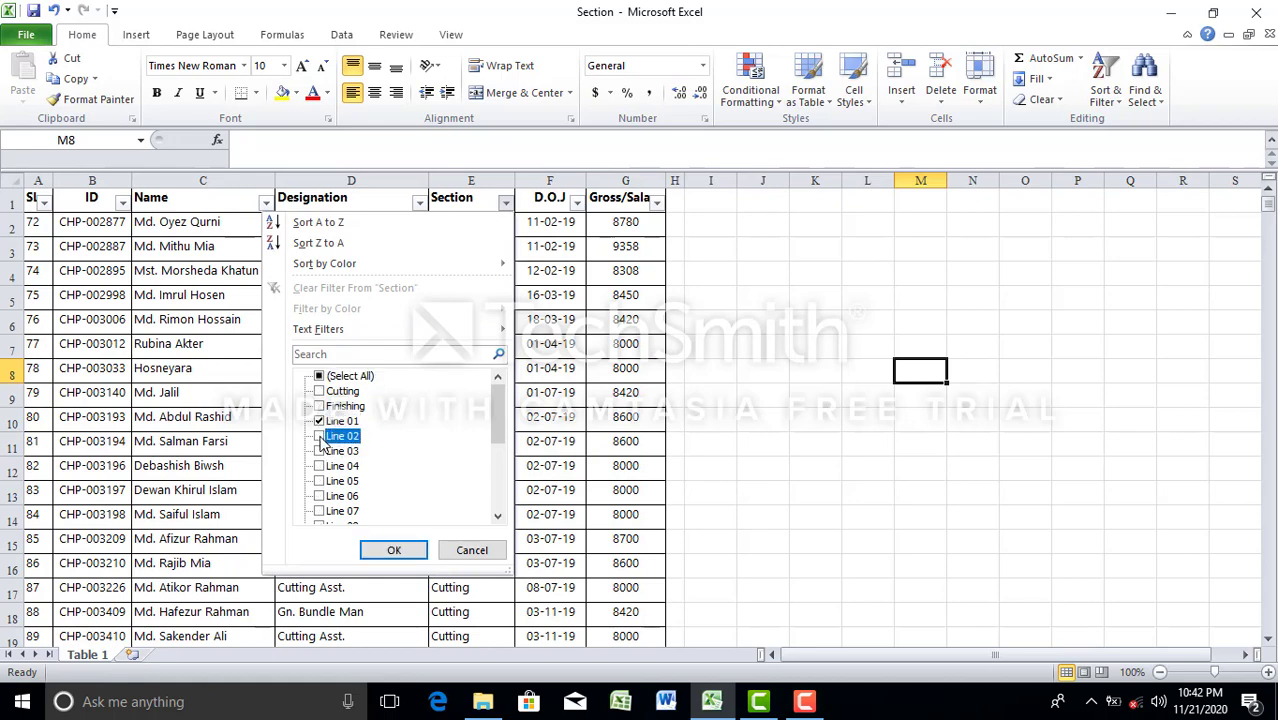
{"action": "left_click", "coordinate": [396, 551]}
{"action": "scroll", "coordinate": [505, 470], "scroll_direction": "down", "scroll_amount": 5}
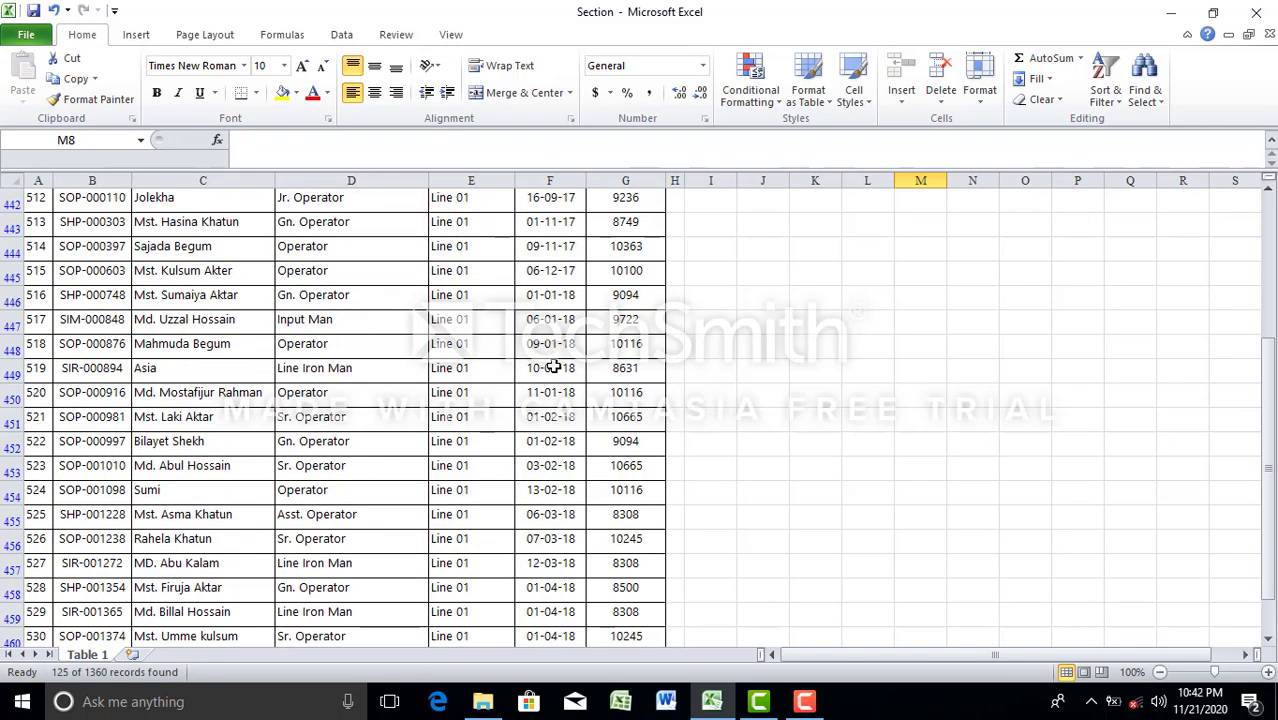
{"action": "scroll", "coordinate": [490, 380], "scroll_direction": "down", "scroll_amount": 5}
{"action": "scroll", "coordinate": [471, 411], "scroll_direction": "down", "scroll_amount": 5}
{"action": "scroll", "coordinate": [471, 411], "scroll_direction": "down", "scroll_amount": 5}
{"action": "scroll", "coordinate": [480, 430], "scroll_direction": "down", "scroll_amount": 4}
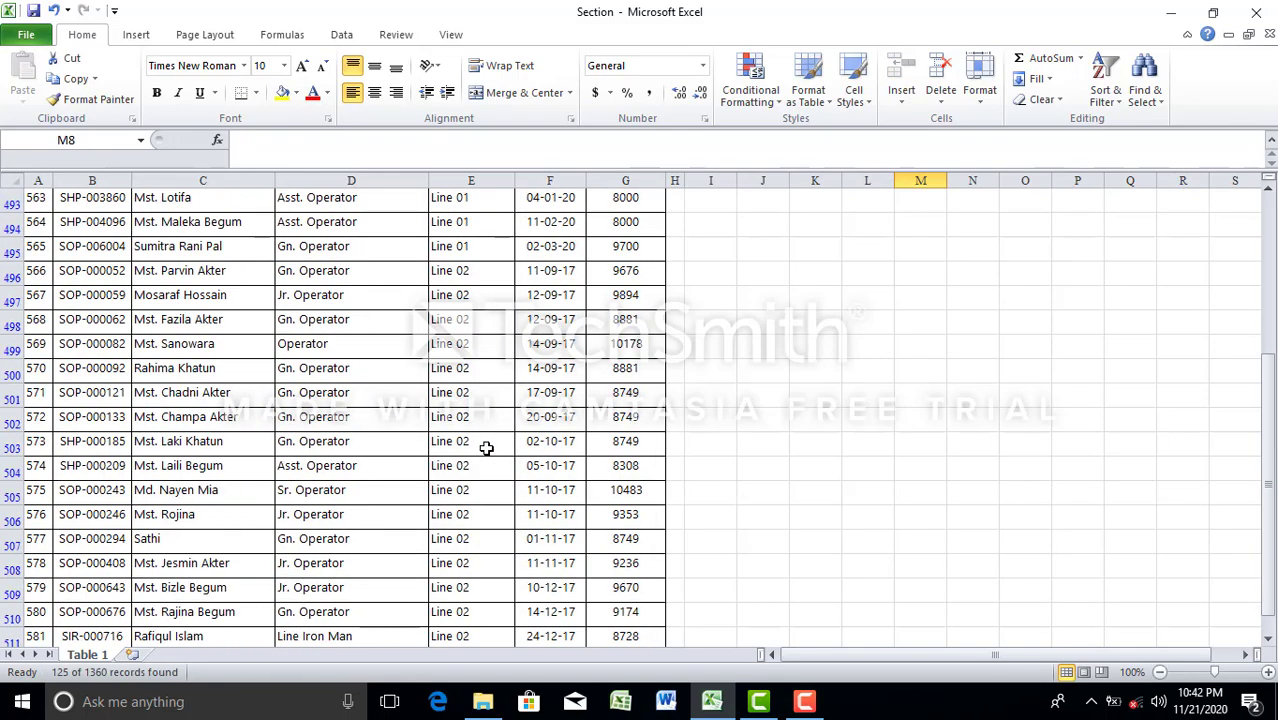
{"action": "scroll", "coordinate": [483, 445], "scroll_direction": "down", "scroll_amount": 4}
{"action": "scroll", "coordinate": [488, 465], "scroll_direction": "down", "scroll_amount": 4}
{"action": "scroll", "coordinate": [500, 400], "scroll_direction": "up", "scroll_amount": 10}
{"action": "scroll", "coordinate": [505, 297], "scroll_direction": "up", "scroll_amount": 8}
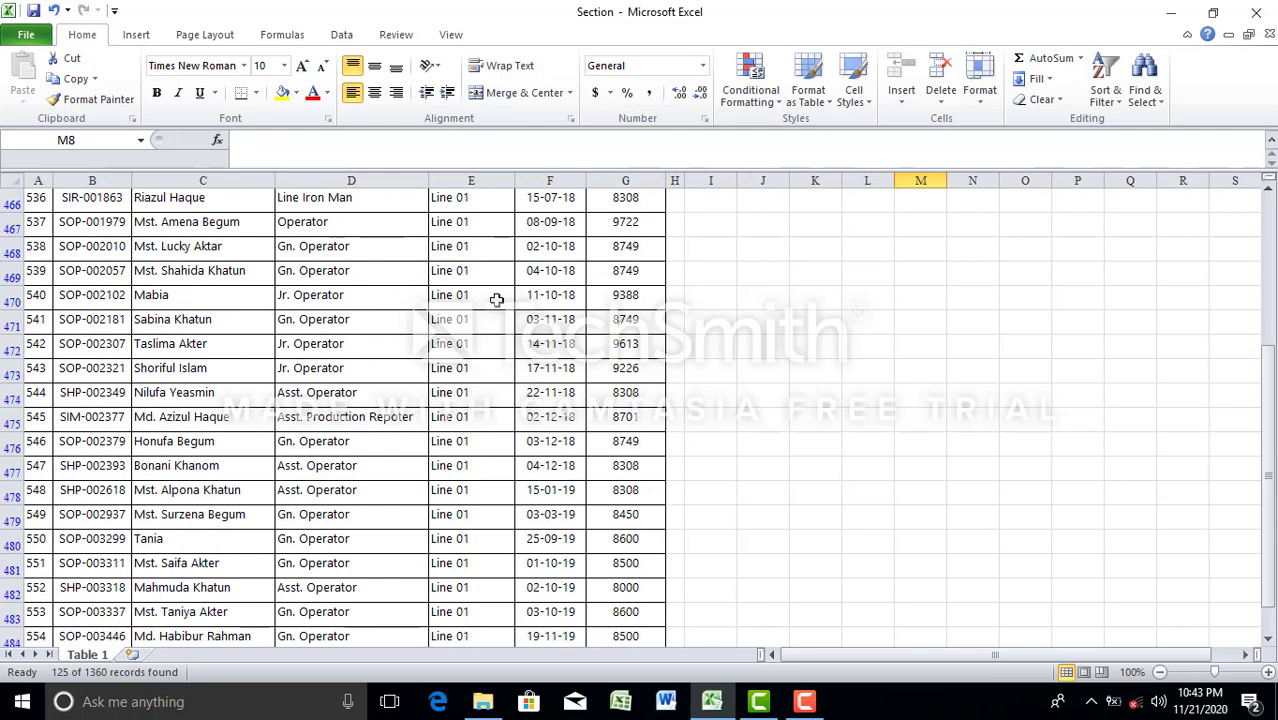
{"action": "scroll", "coordinate": [499, 340], "scroll_direction": "up", "scroll_amount": 5}
{"action": "scroll", "coordinate": [508, 365], "scroll_direction": "up", "scroll_amount": 4}
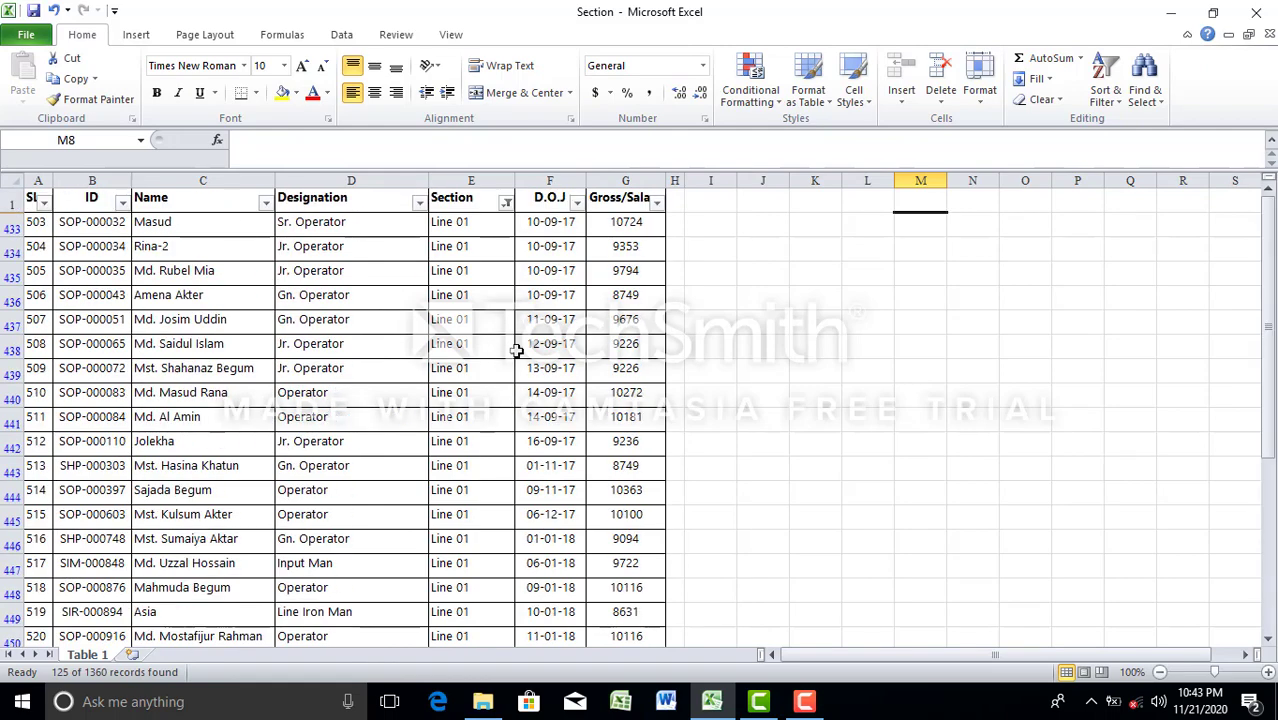
{"action": "left_click", "coordinate": [506, 203]}
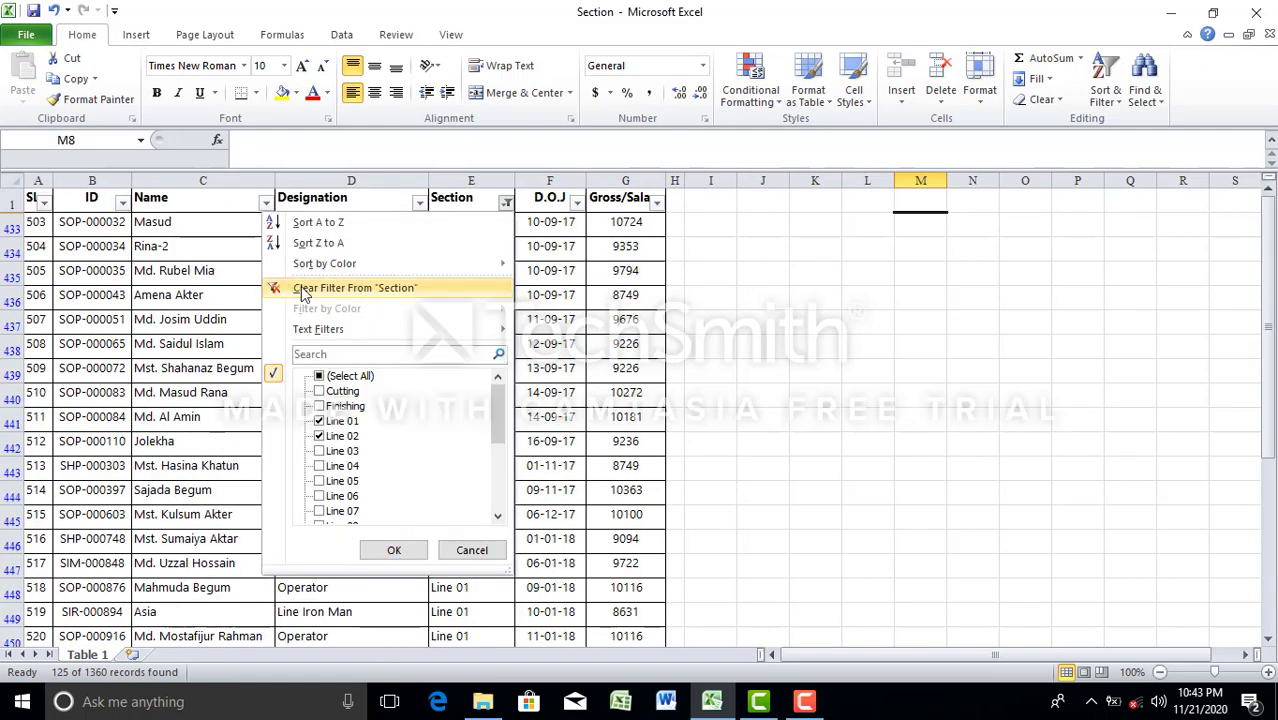
Clear the Line 01/Line 02 Section filter and check the Section and Name filter lists
{"action": "left_click", "coordinate": [388, 292]}
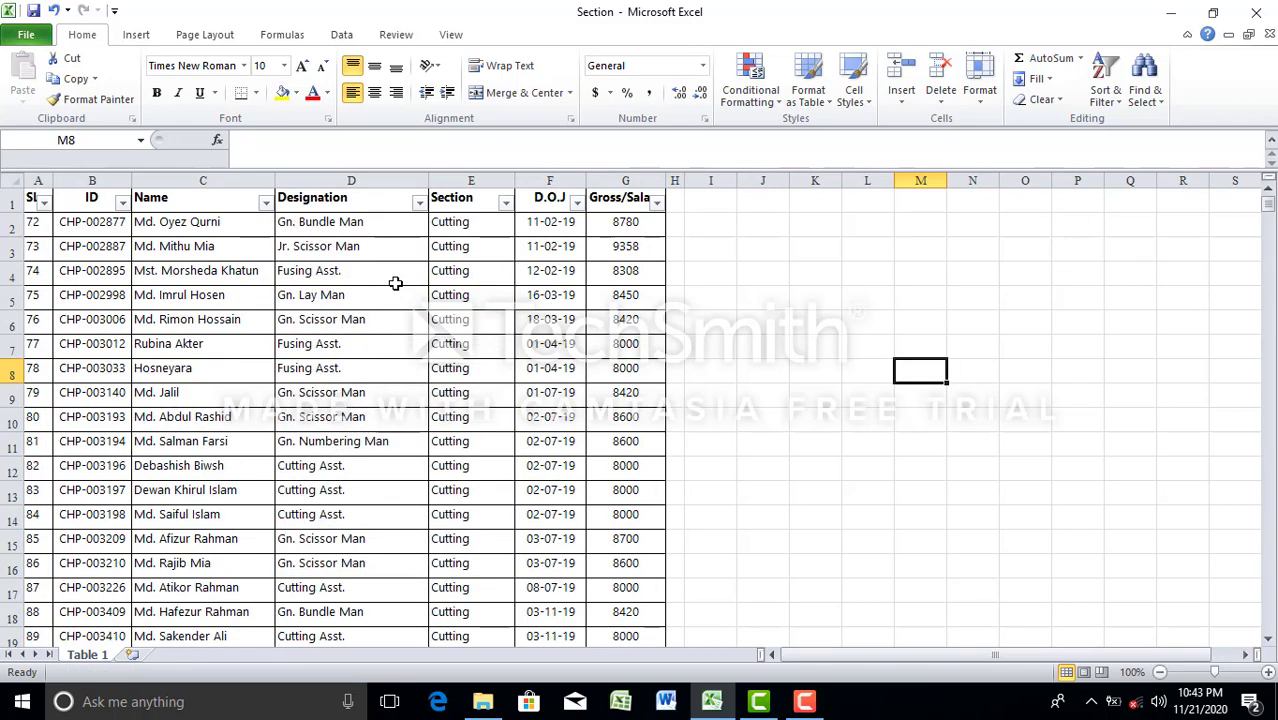
{"action": "left_click", "coordinate": [506, 204]}
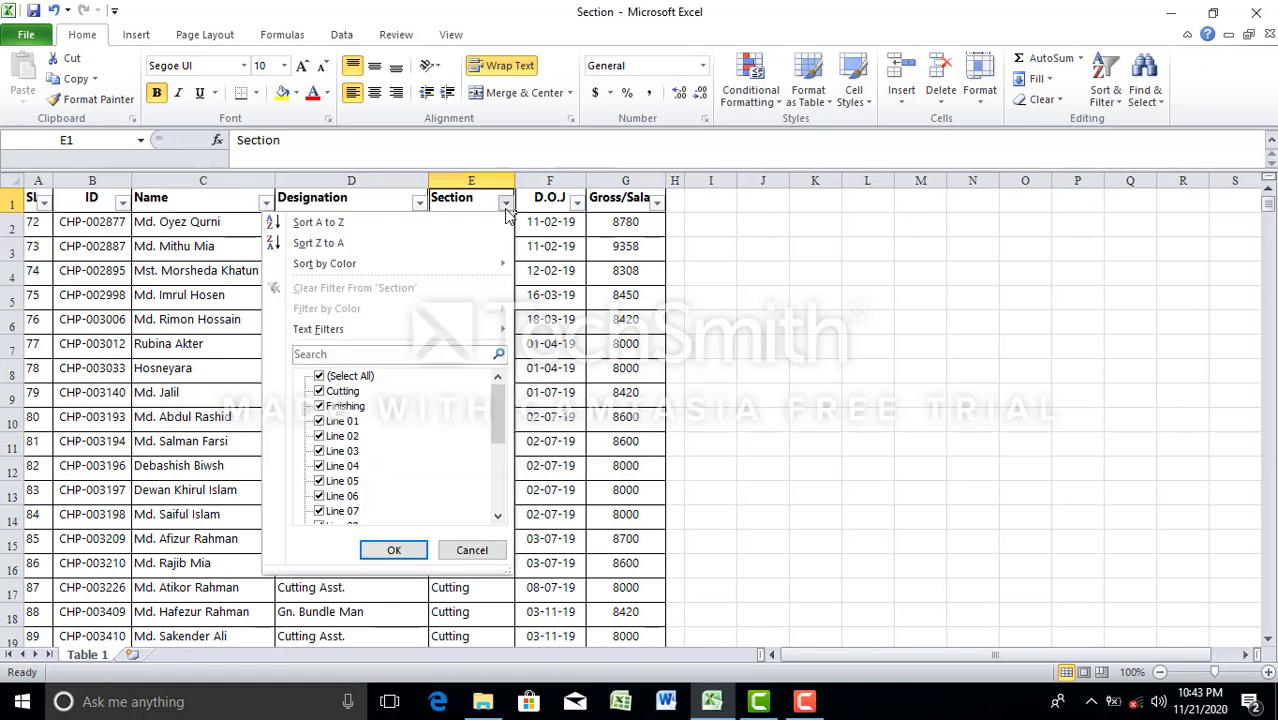
{"action": "left_click", "coordinate": [879, 370]}
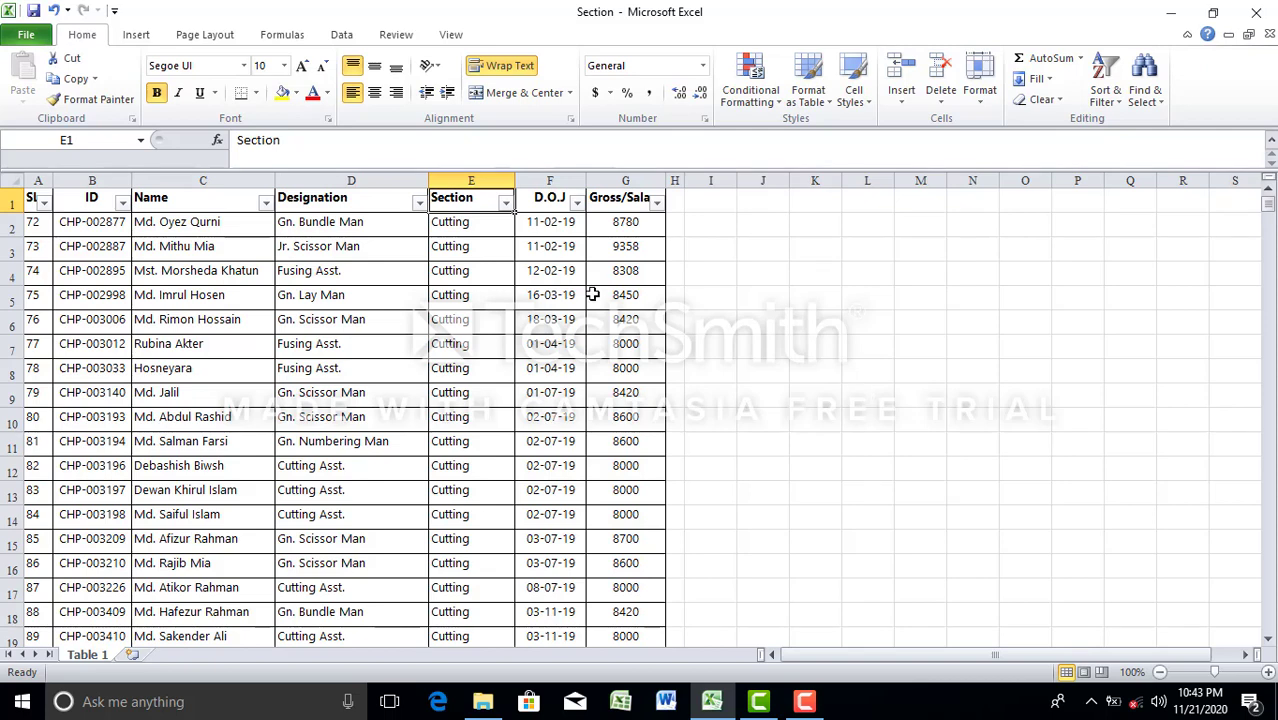
{"action": "left_click", "coordinate": [265, 203]}
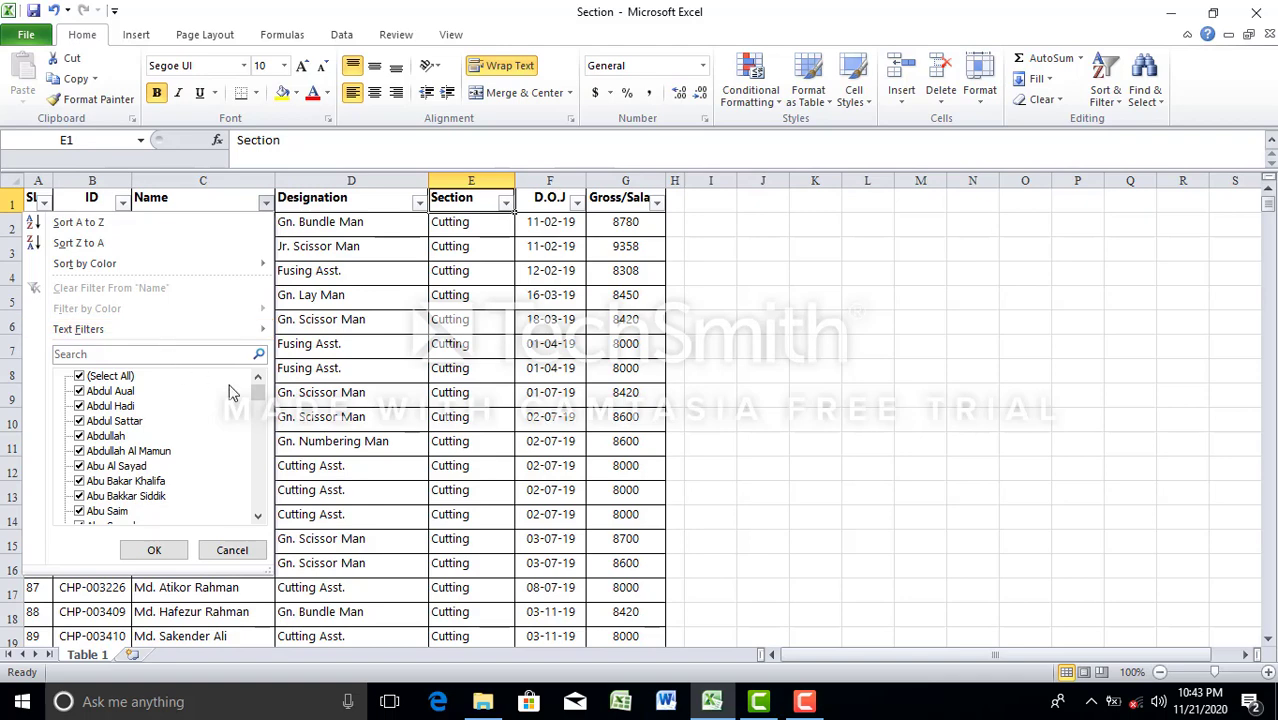
{"action": "left_click", "coordinate": [510, 392]}
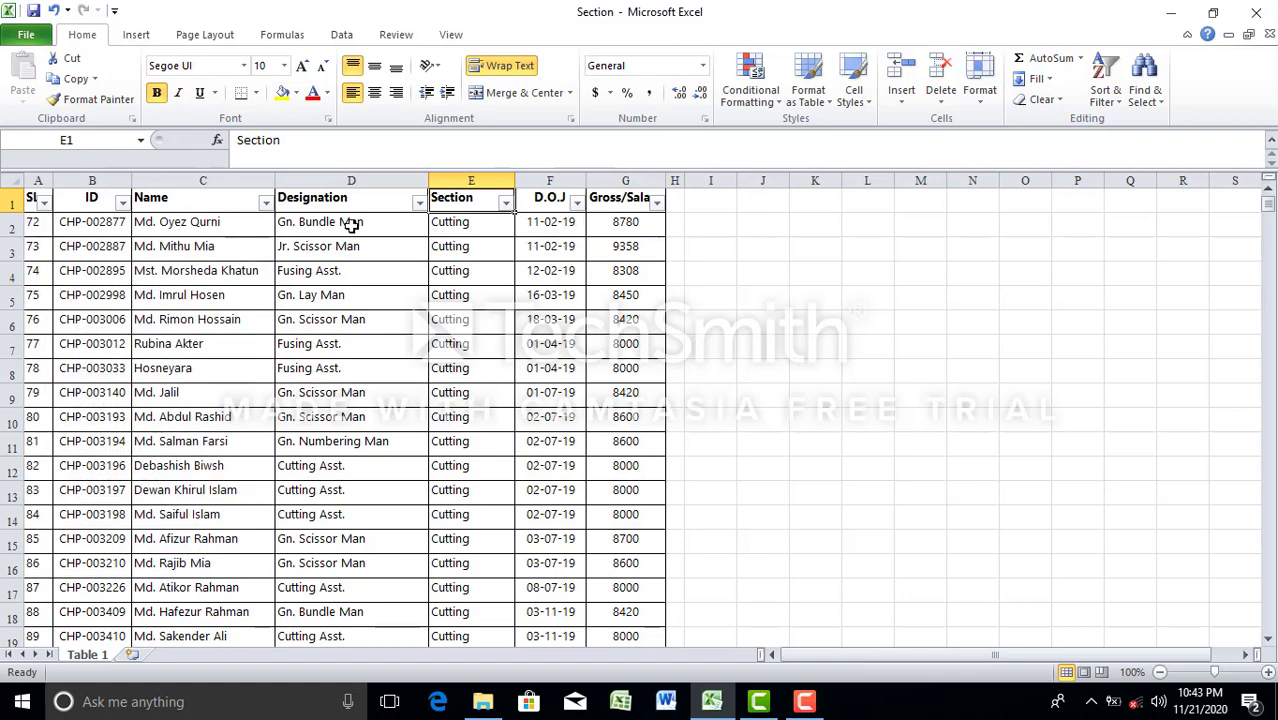
Tick only Operator and Sr. Operator in the Designation filter list
{"action": "left_click", "coordinate": [418, 203]}
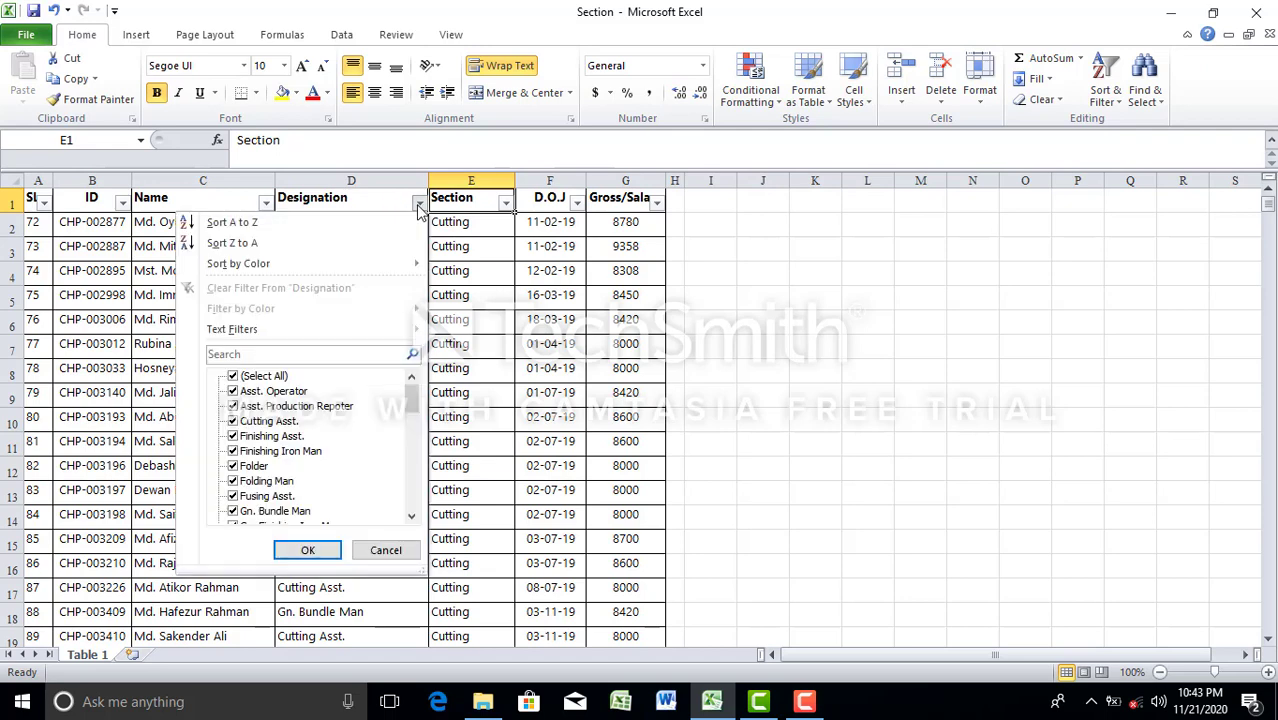
{"action": "left_click", "coordinate": [264, 377]}
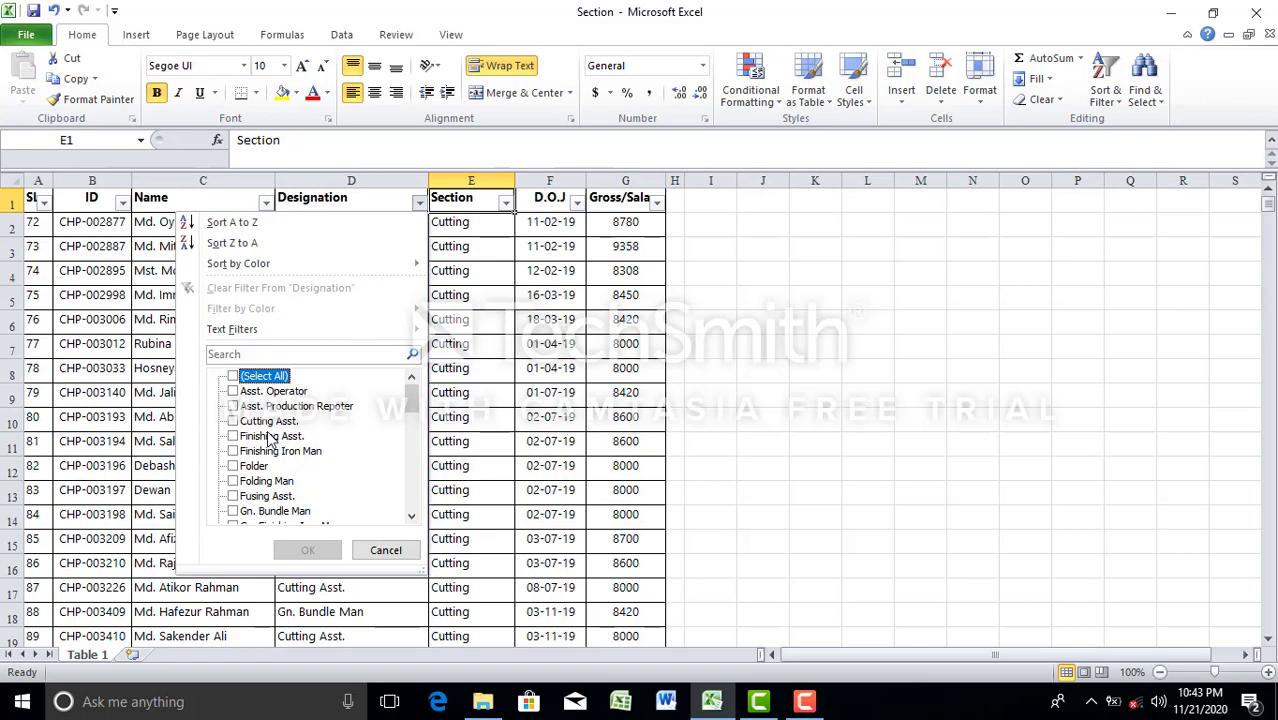
{"action": "left_click_drag", "start_coordinate": [411, 400], "coordinate": [414, 515]}
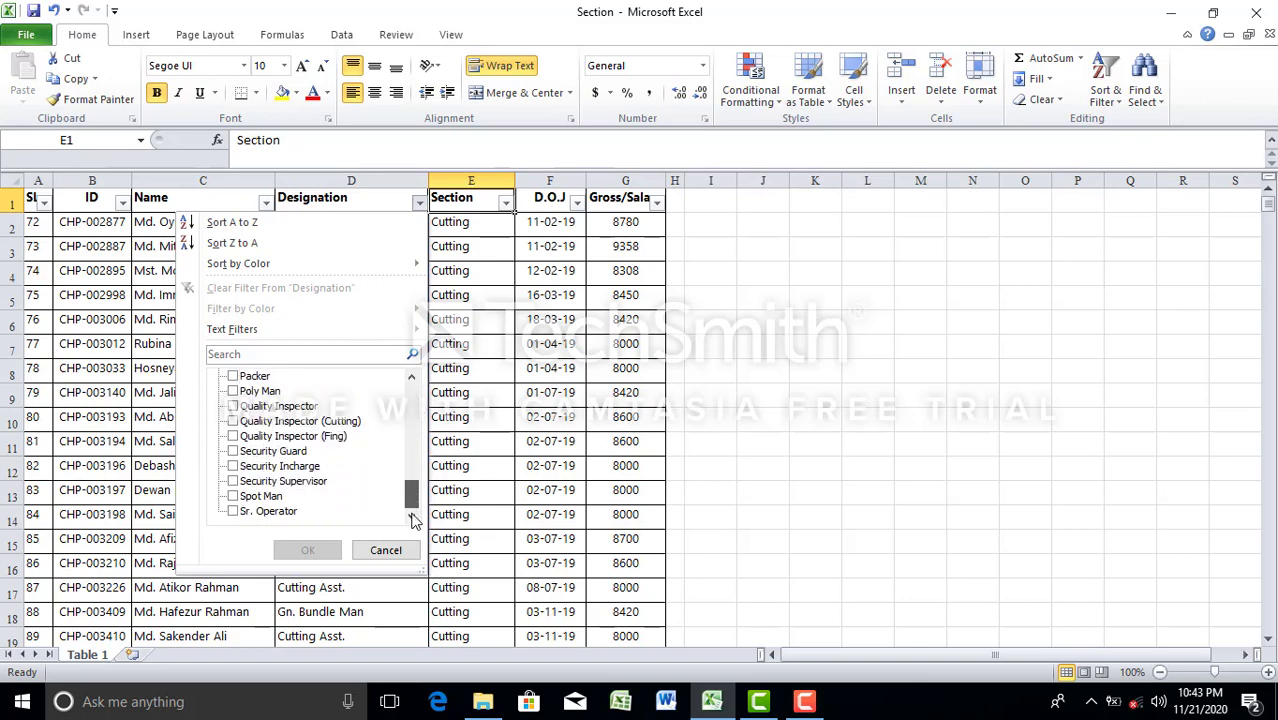
{"action": "left_click", "coordinate": [233, 512]}
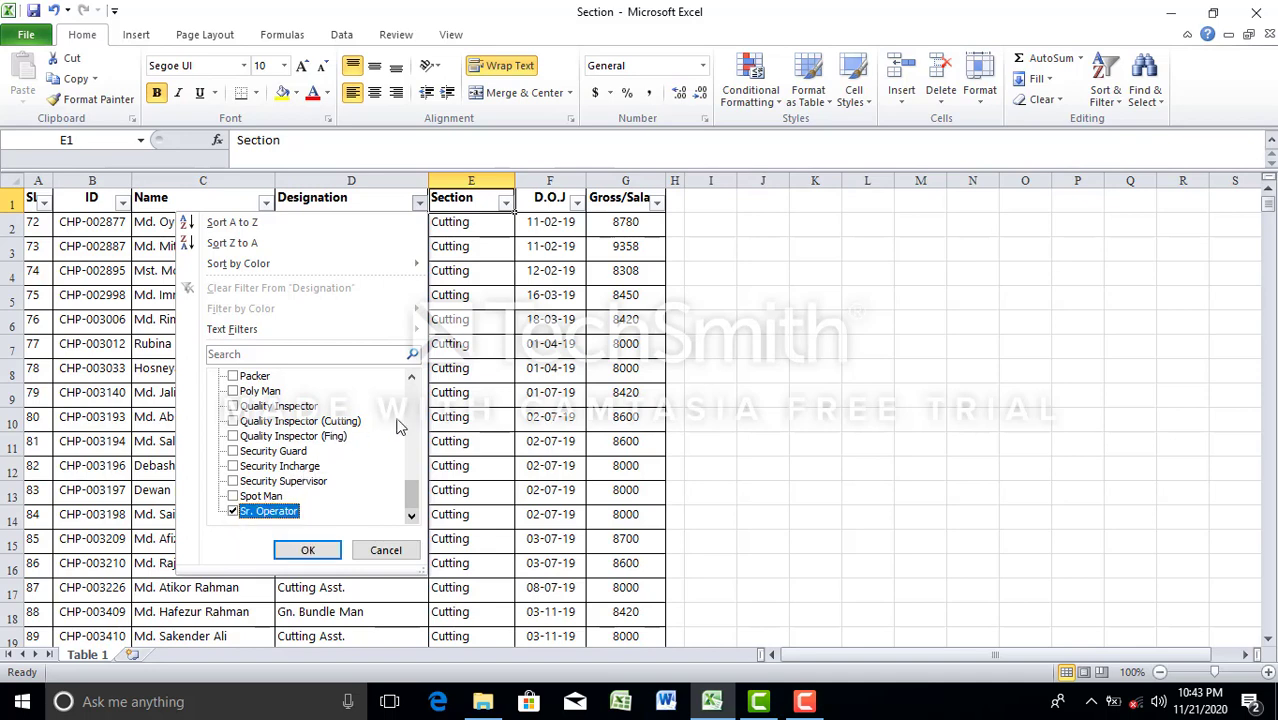
{"action": "left_click", "coordinate": [411, 378]}
{"action": "left_click", "coordinate": [411, 380]}
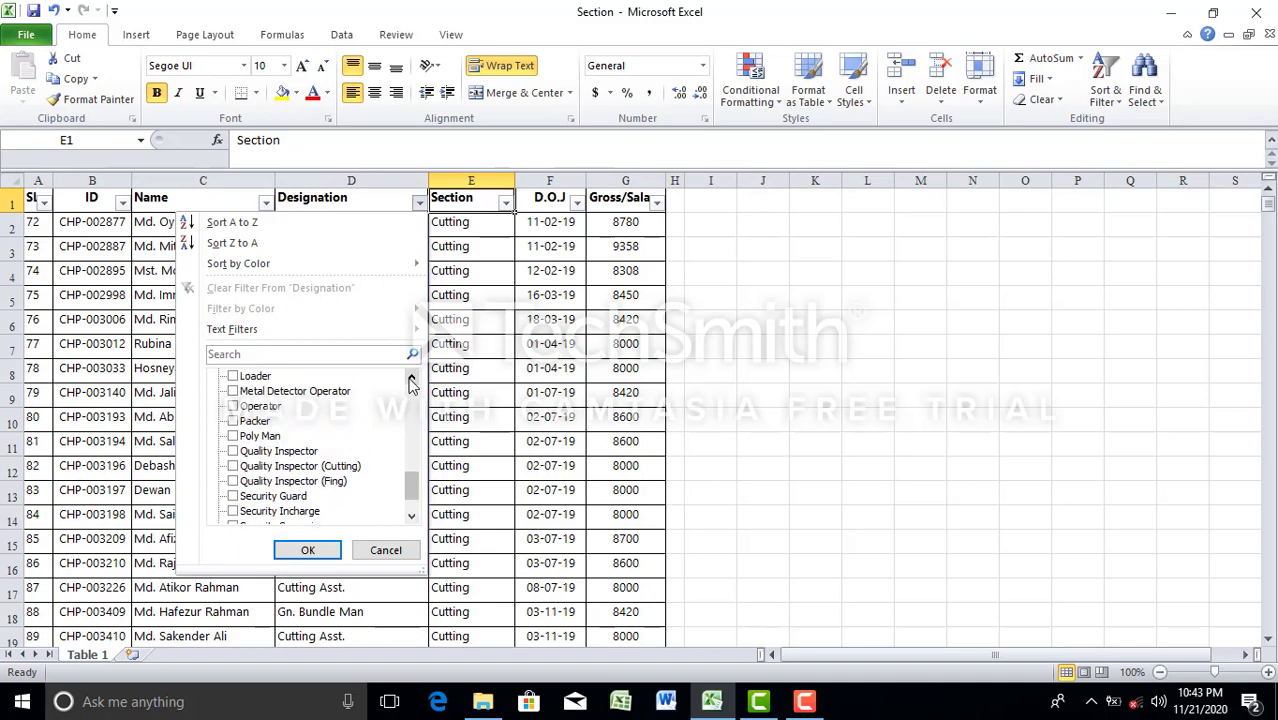
{"action": "left_click", "coordinate": [233, 407]}
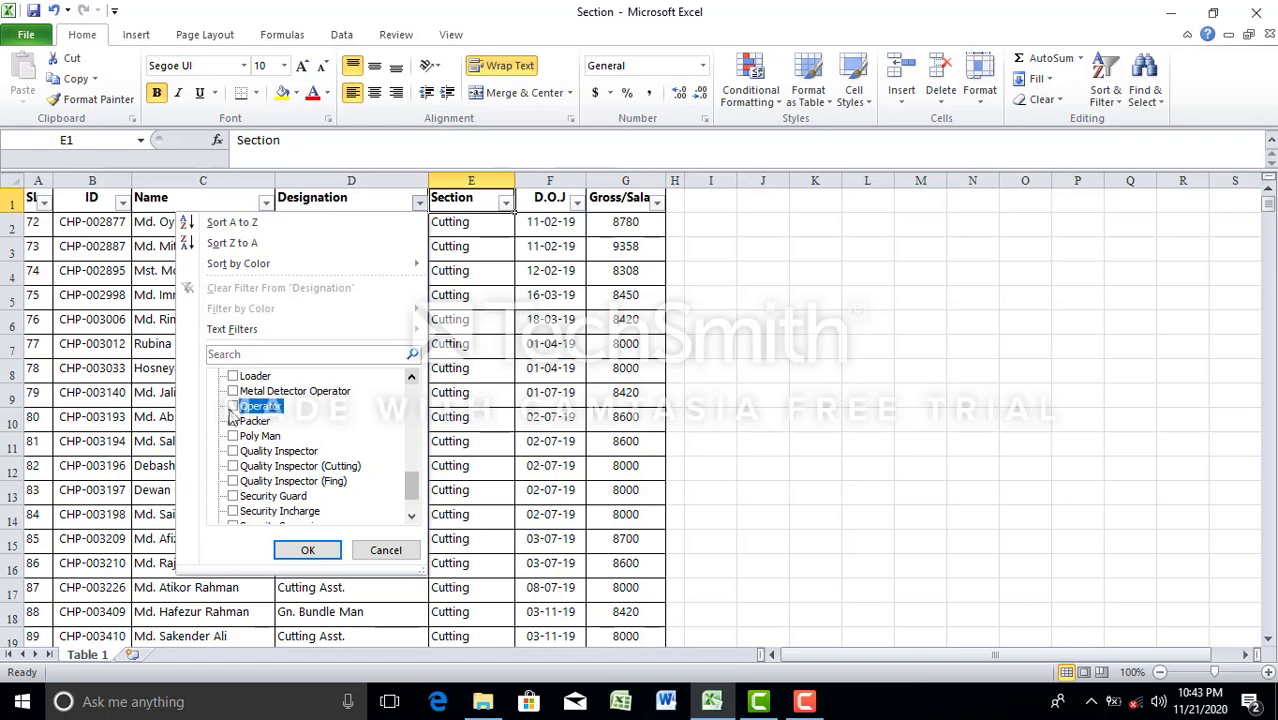
{"action": "left_click", "coordinate": [411, 379]}
{"action": "left_click", "coordinate": [411, 379]}
{"action": "left_click", "coordinate": [411, 379]}
{"action": "left_click", "coordinate": [411, 379]}
{"action": "left_click", "coordinate": [411, 379]}
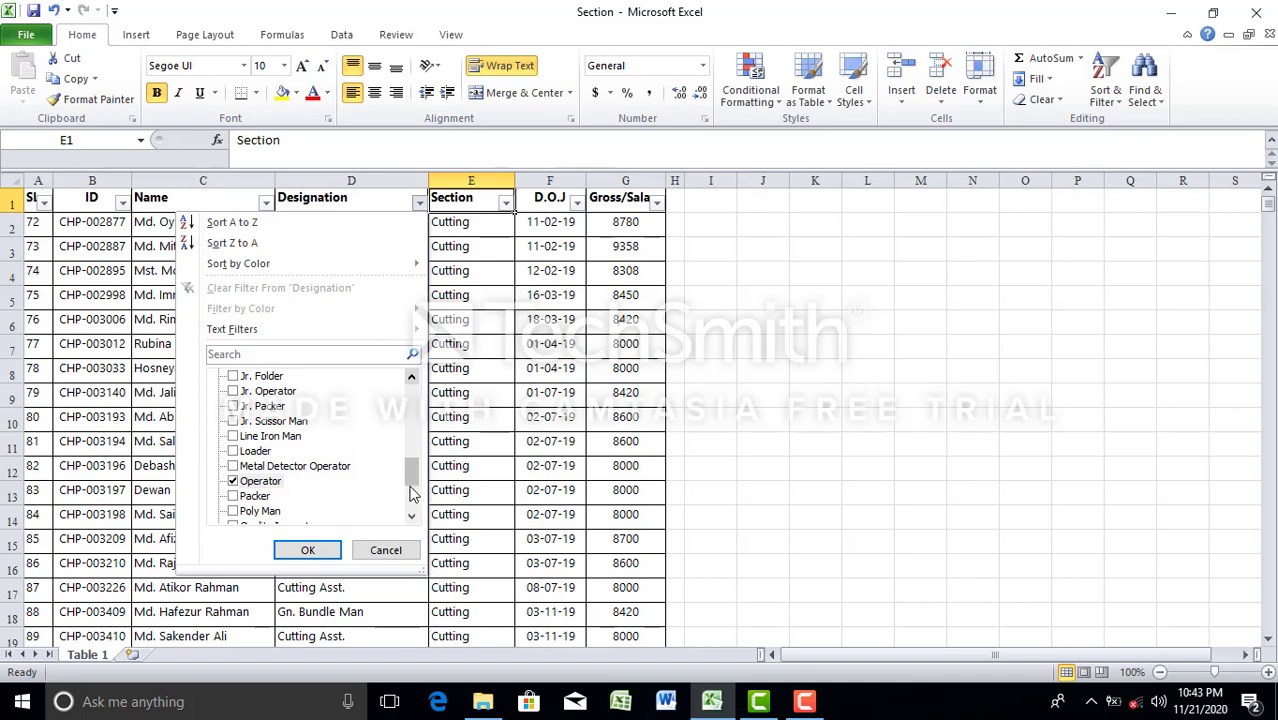
{"action": "left_click_drag", "start_coordinate": [413, 493], "coordinate": [432, 390]}
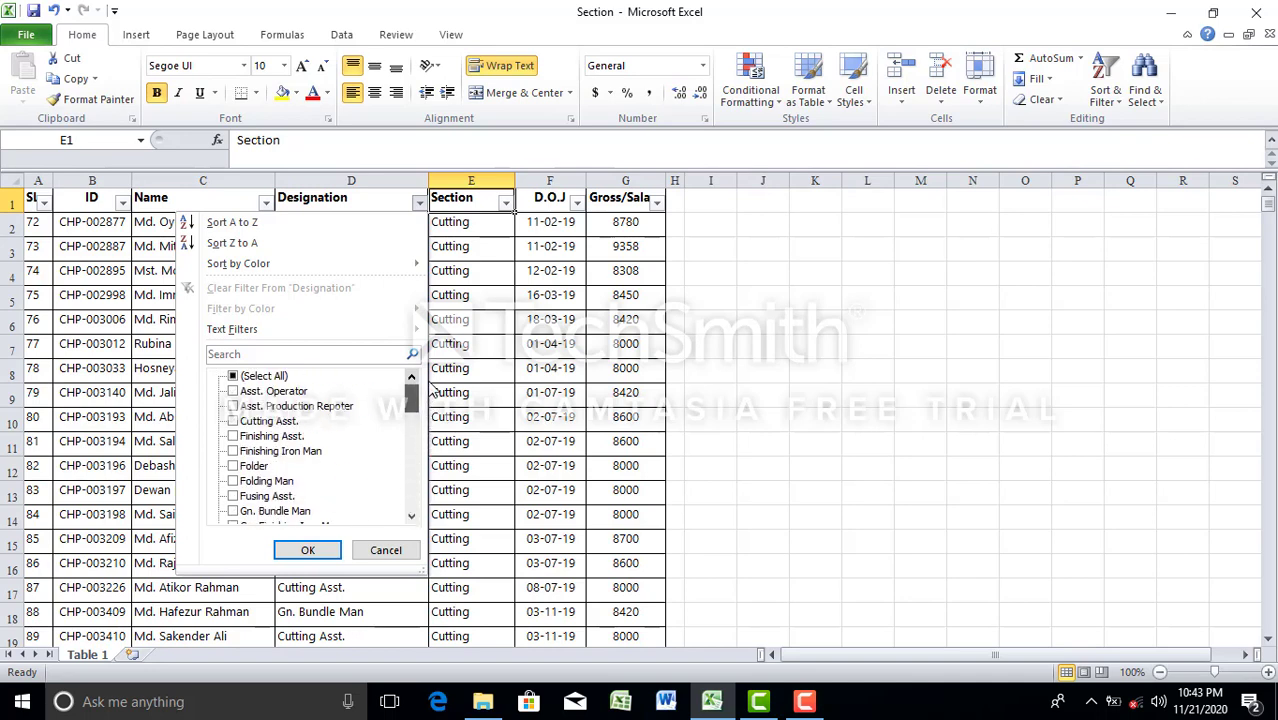
Filter Designation to Operator and Sr. Operator and scroll through the 114 matching records
{"action": "left_click", "coordinate": [307, 549]}
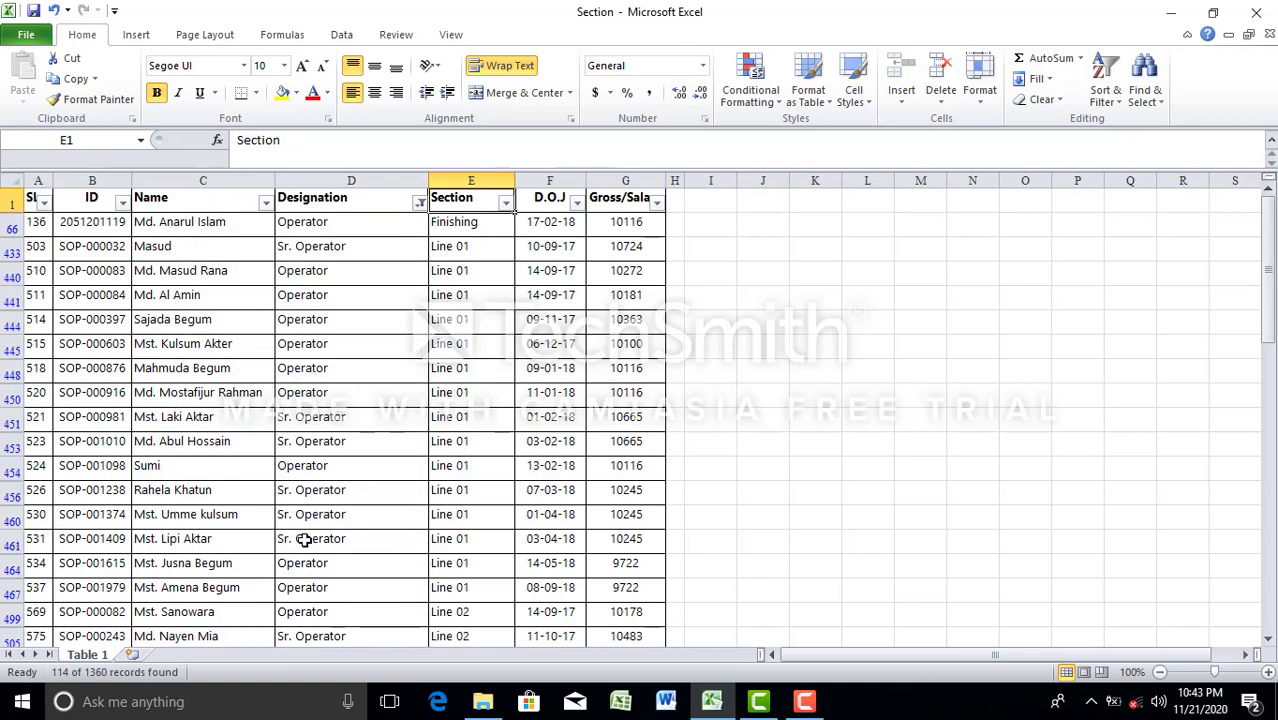
{"action": "scroll", "coordinate": [331, 345], "scroll_direction": "down", "scroll_amount": 4}
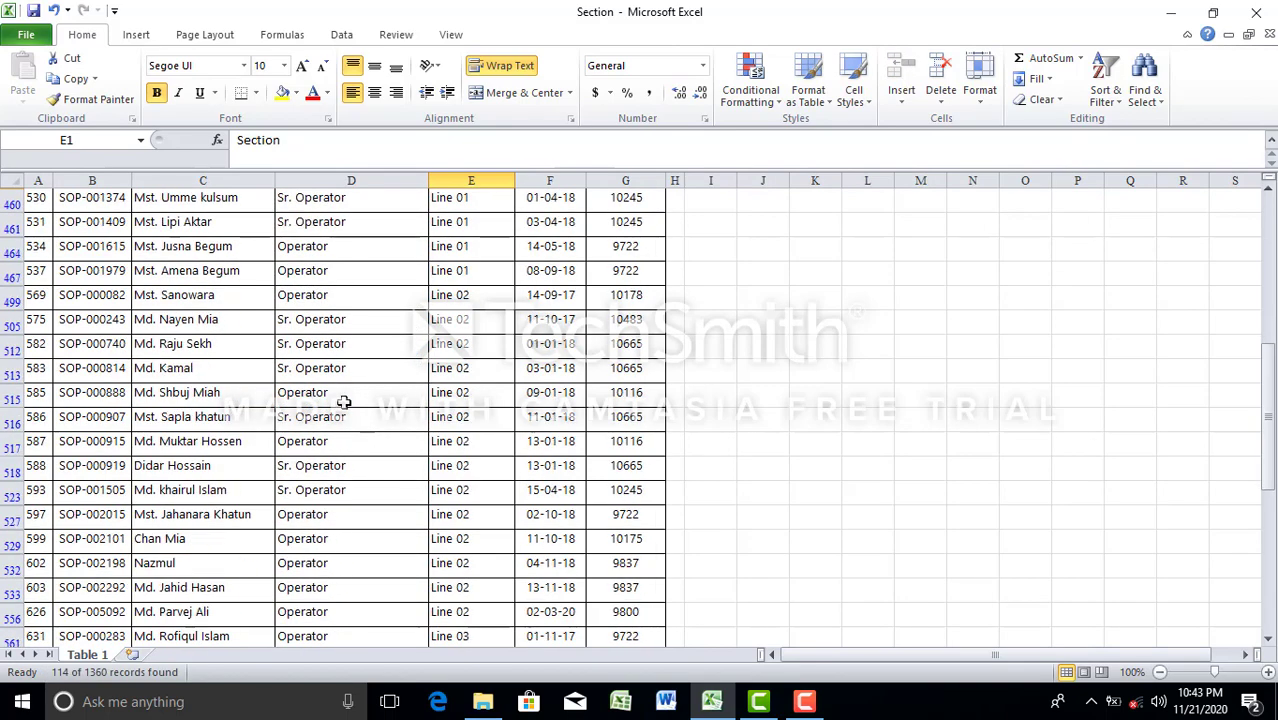
{"action": "scroll", "coordinate": [342, 399], "scroll_direction": "down", "scroll_amount": 1}
{"action": "scroll", "coordinate": [342, 399], "scroll_direction": "down", "scroll_amount": 1}
{"action": "scroll", "coordinate": [345, 399], "scroll_direction": "down", "scroll_amount": 5}
{"action": "scroll", "coordinate": [345, 399], "scroll_direction": "down", "scroll_amount": 2}
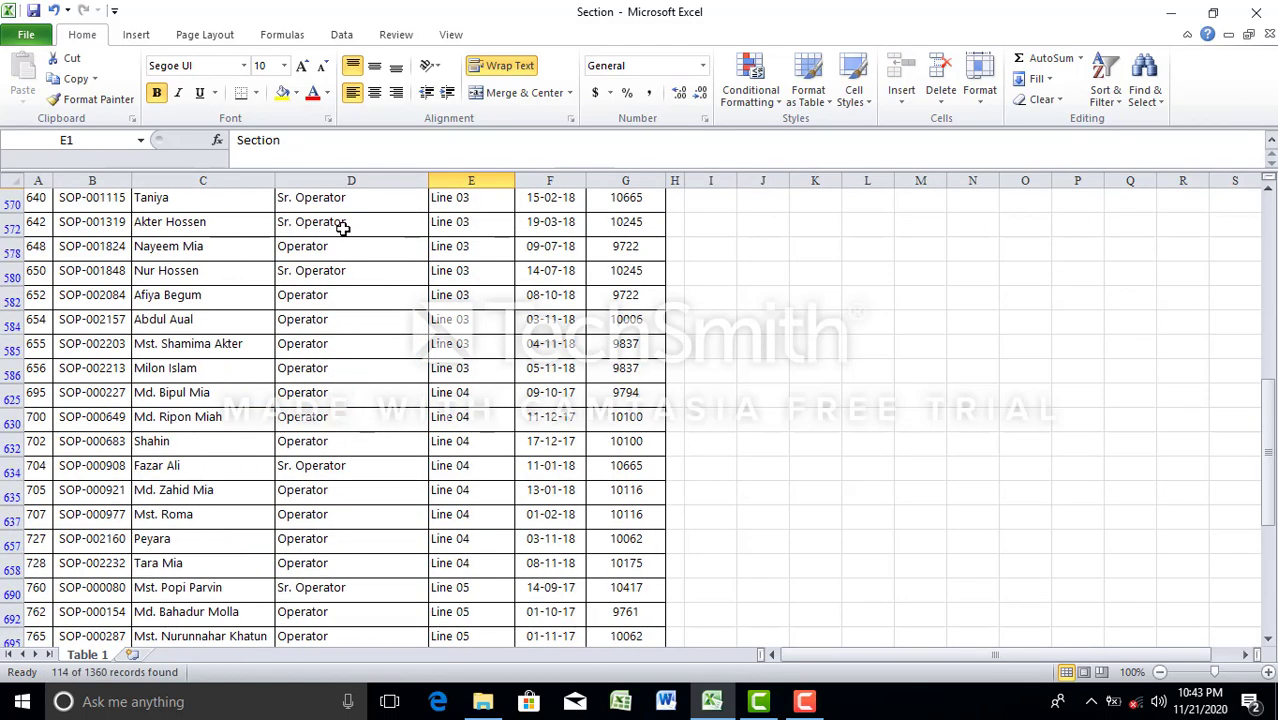
{"action": "scroll", "coordinate": [347, 367], "scroll_direction": "down", "scroll_amount": 2}
{"action": "scroll", "coordinate": [360, 431], "scroll_direction": "down", "scroll_amount": 3}
{"action": "scroll", "coordinate": [371, 408], "scroll_direction": "down", "scroll_amount": 2}
{"action": "scroll", "coordinate": [380, 440], "scroll_direction": "down", "scroll_amount": 2}
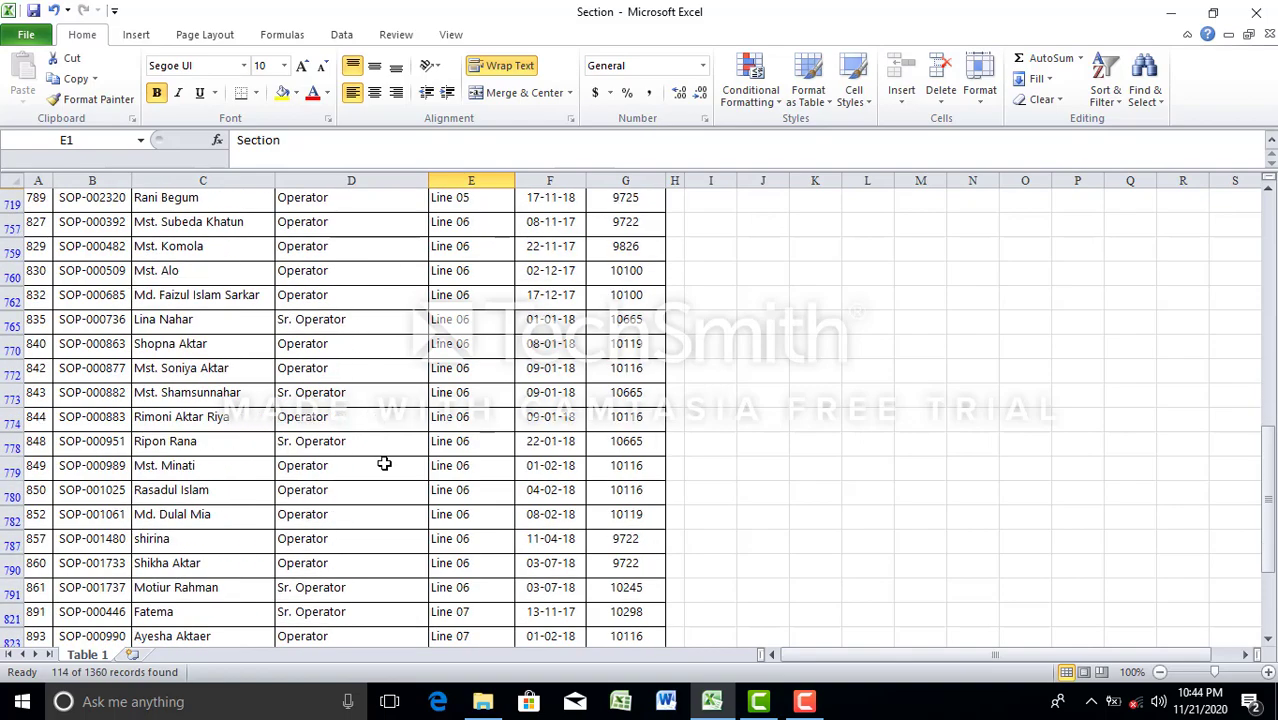
{"action": "scroll", "coordinate": [405, 475], "scroll_direction": "down", "scroll_amount": 2}
{"action": "scroll", "coordinate": [412, 477], "scroll_direction": "down", "scroll_amount": 3}
Return to the top and clear the Designation filter so all 1360 records show
{"action": "scroll", "coordinate": [412, 476], "scroll_direction": "up", "scroll_amount": 5}
{"action": "scroll", "coordinate": [412, 476], "scroll_direction": "up", "scroll_amount": 5}
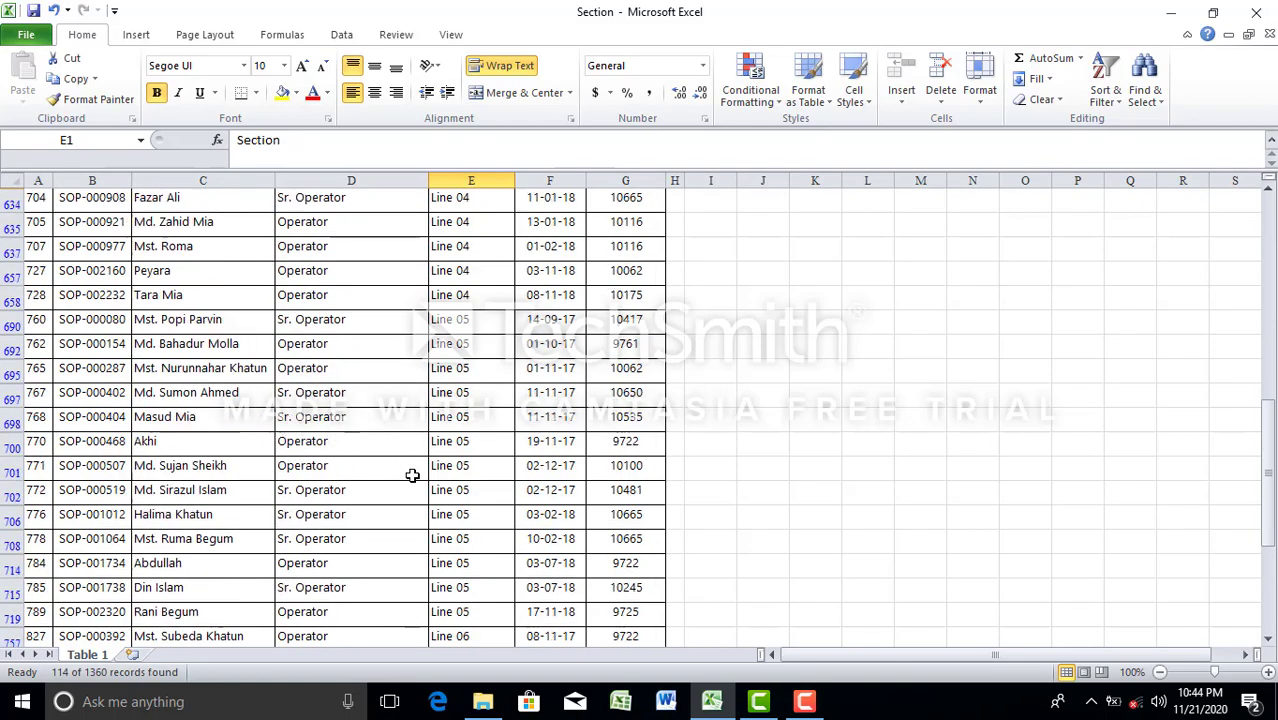
{"action": "scroll", "coordinate": [412, 476], "scroll_direction": "up", "scroll_amount": 6}
{"action": "scroll", "coordinate": [410, 476], "scroll_direction": "up", "scroll_amount": 5}
{"action": "scroll", "coordinate": [400, 477], "scroll_direction": "up", "scroll_amount": 6}
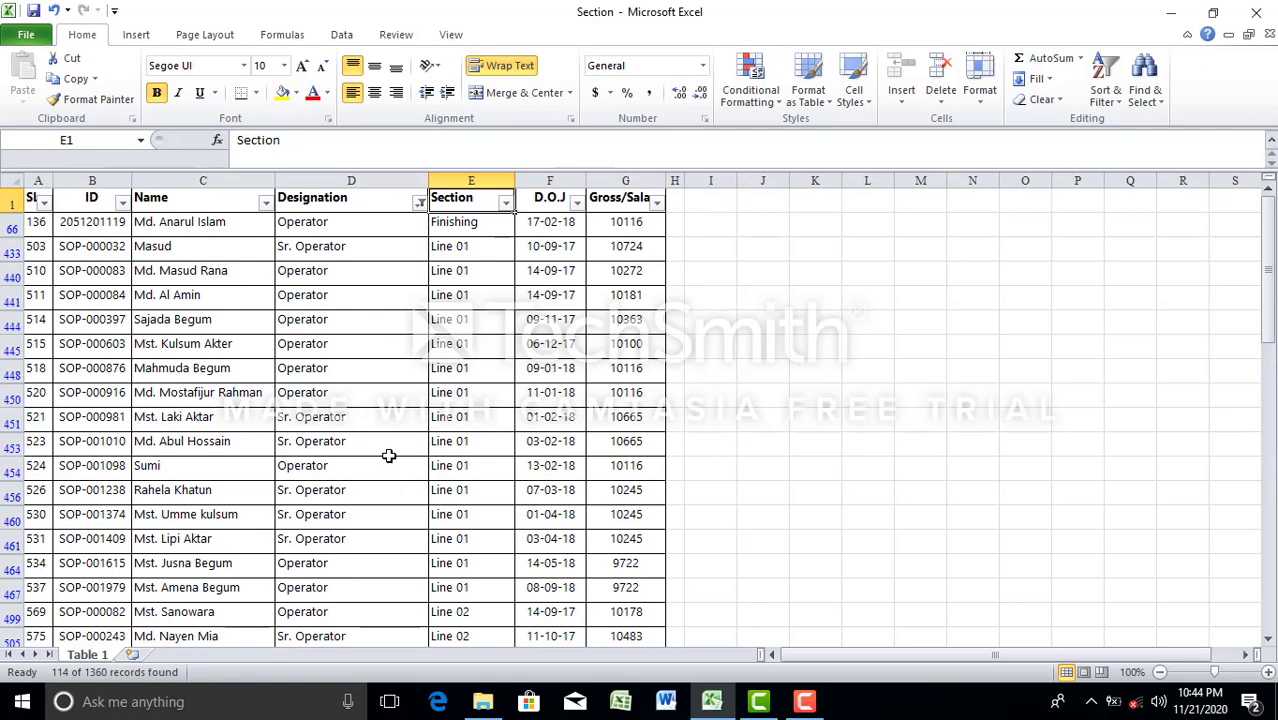
{"action": "left_click", "coordinate": [420, 204]}
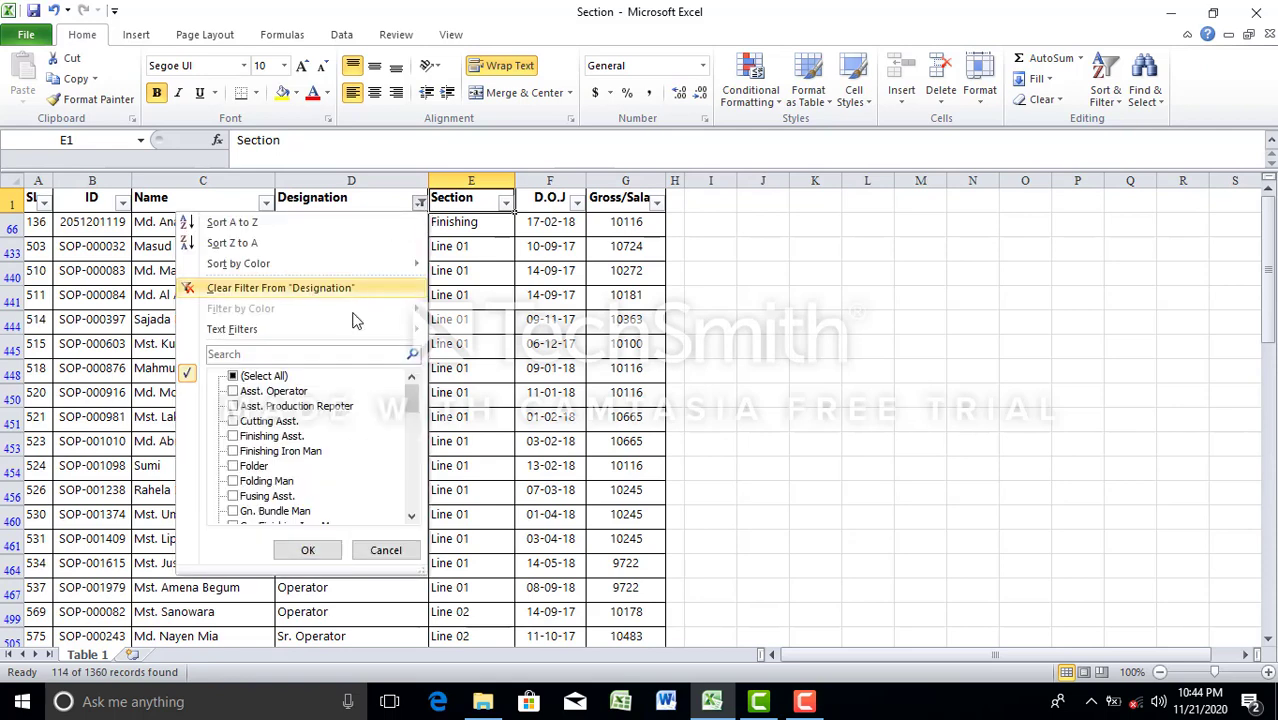
{"action": "left_click", "coordinate": [320, 288]}
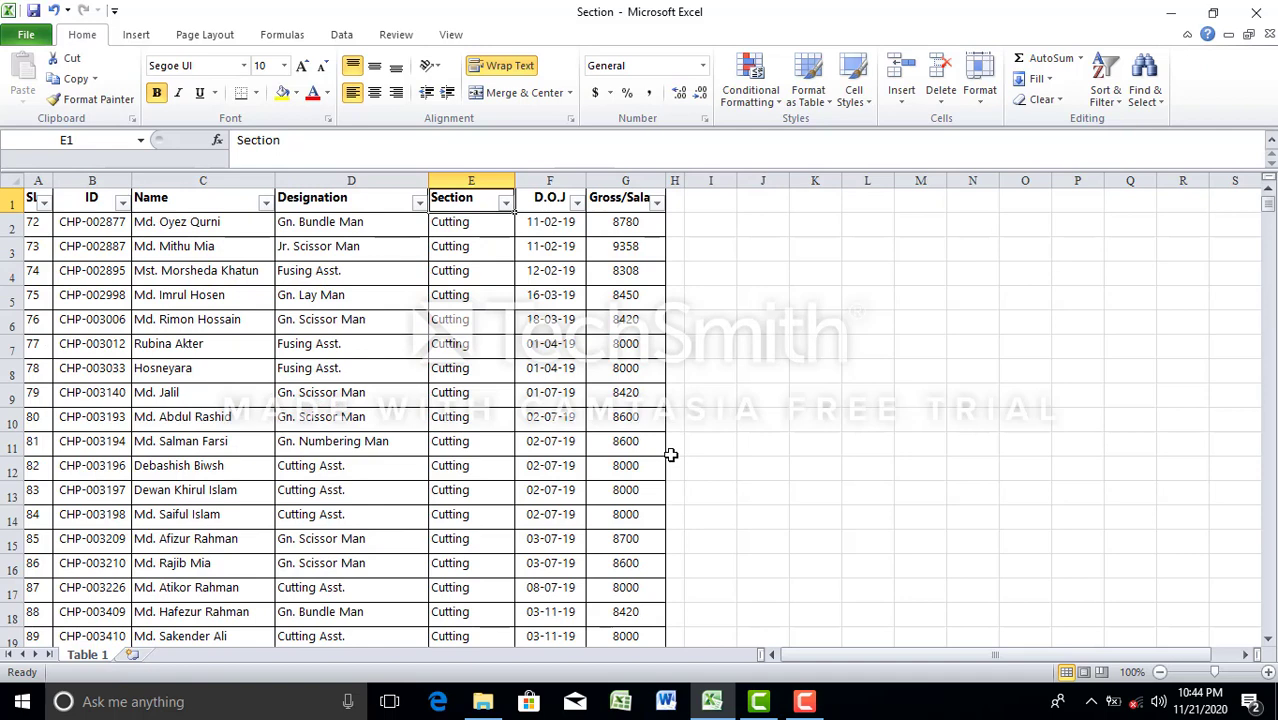
Select the Gross/Salary column and check salary values from G2 (8780) down to G10
{"action": "left_click", "coordinate": [901, 317]}
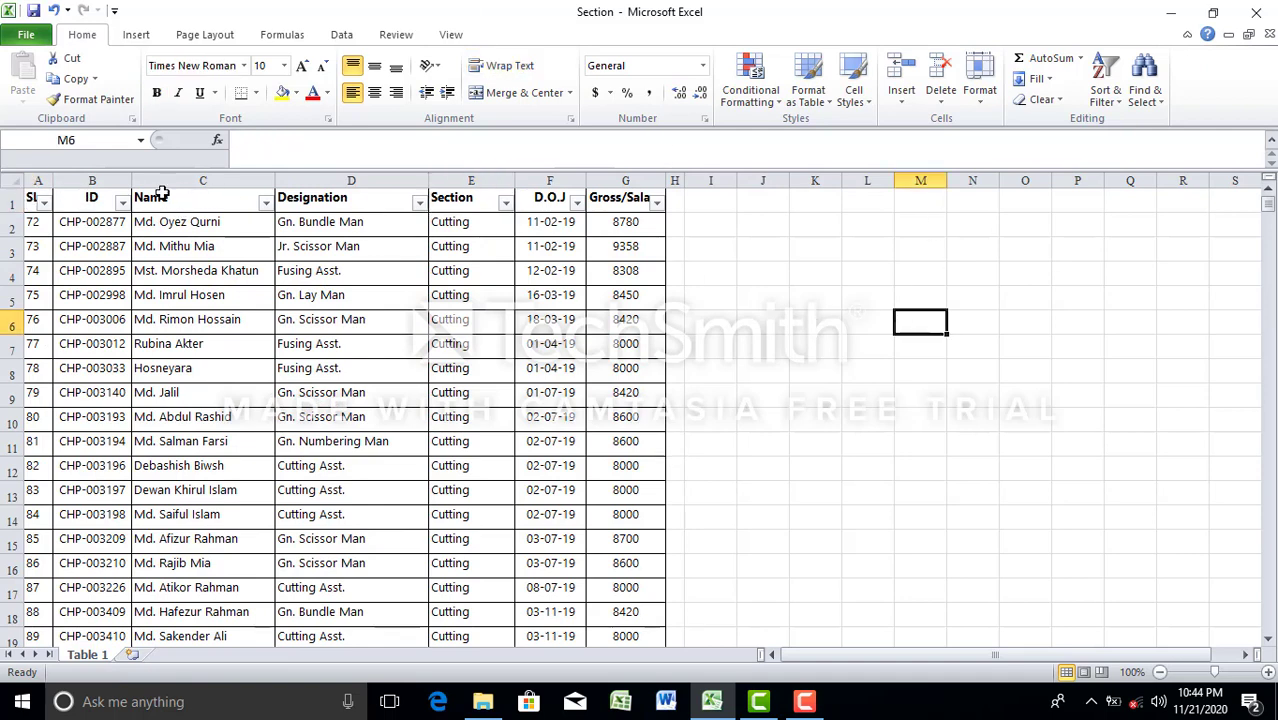
{"action": "left_click", "coordinate": [635, 198]}
{"action": "left_click", "coordinate": [640, 181]}
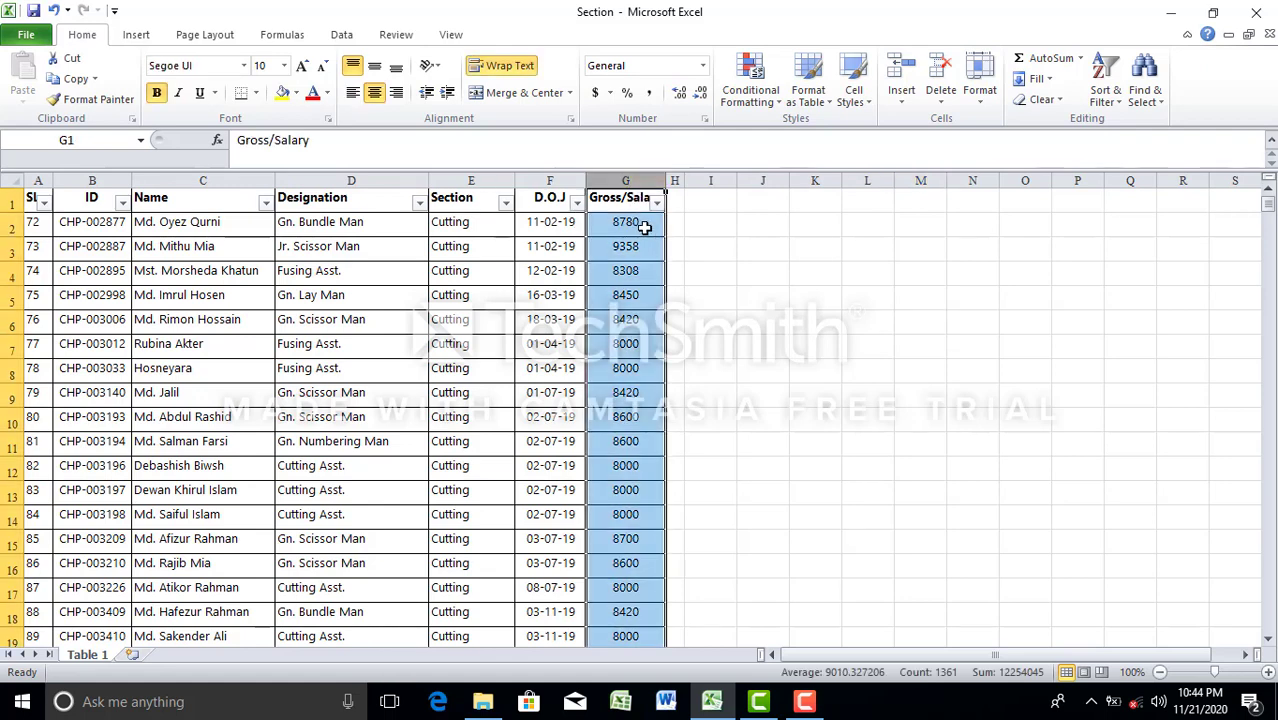
{"action": "left_click", "coordinate": [645, 222]}
{"action": "left_click", "coordinate": [656, 254]}
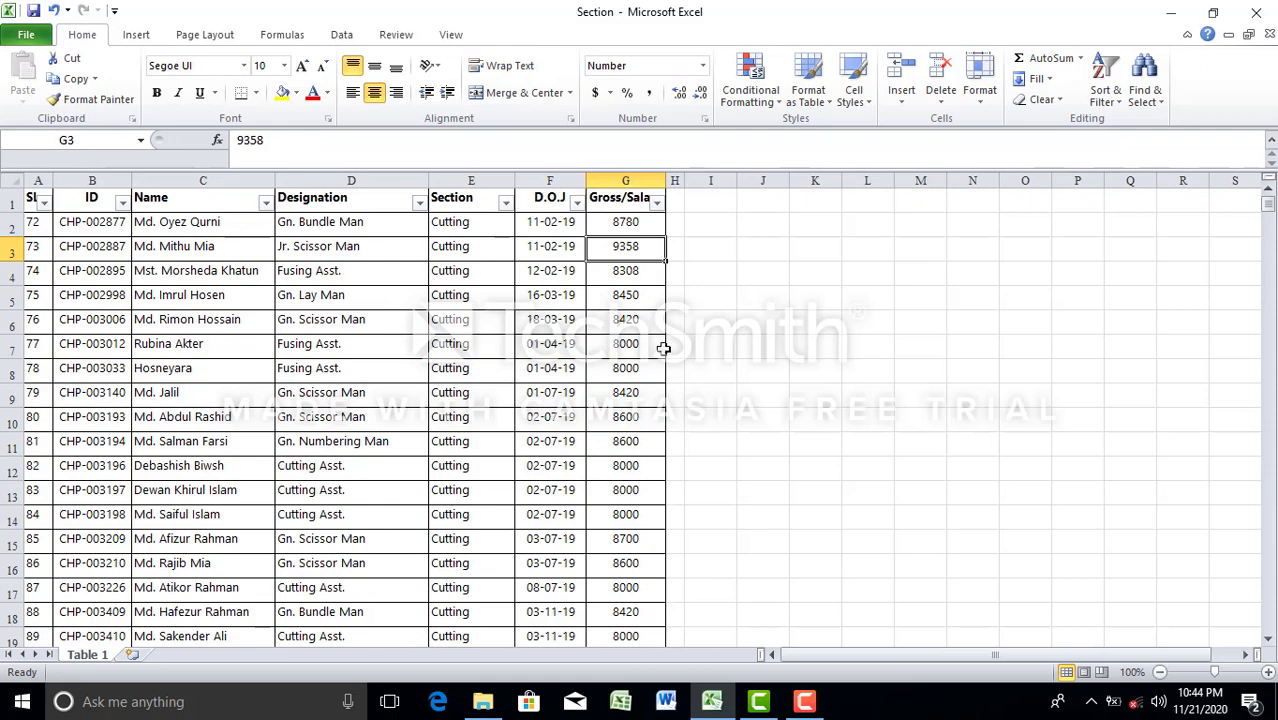
{"action": "left_click", "coordinate": [658, 303]}
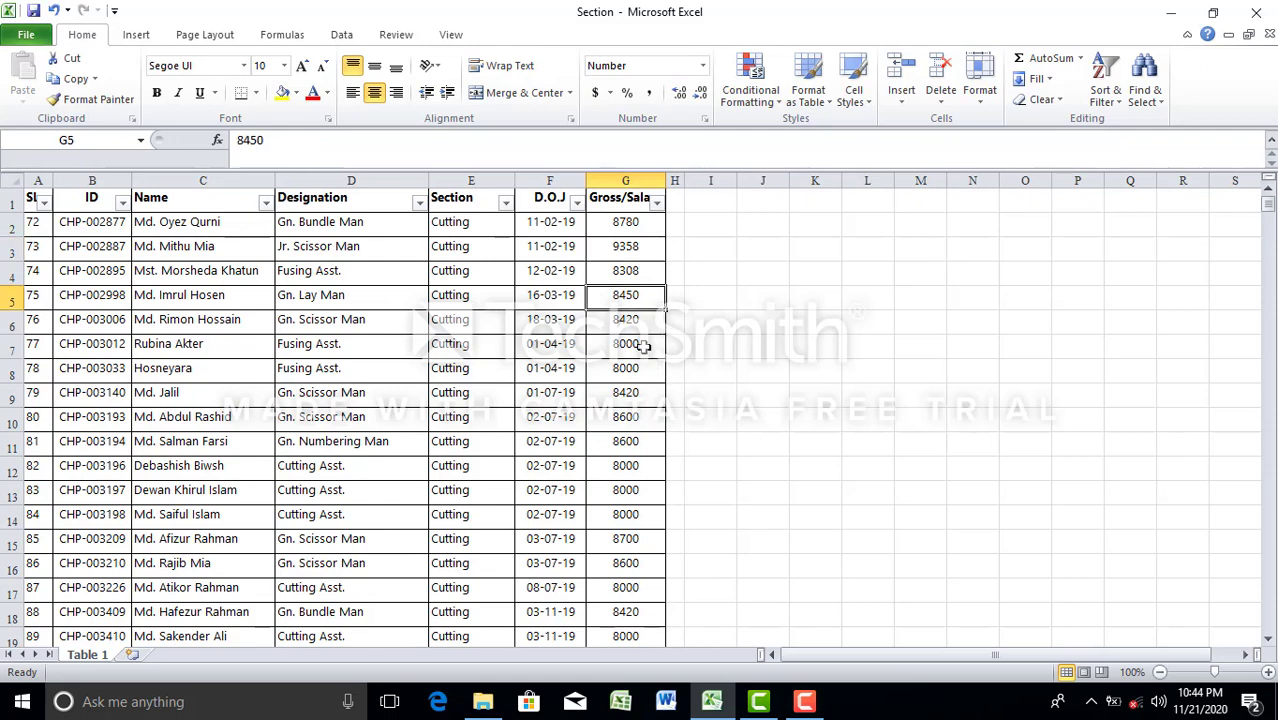
{"action": "left_click", "coordinate": [643, 345]}
{"action": "left_click", "coordinate": [642, 372]}
{"action": "left_click", "coordinate": [645, 416]}
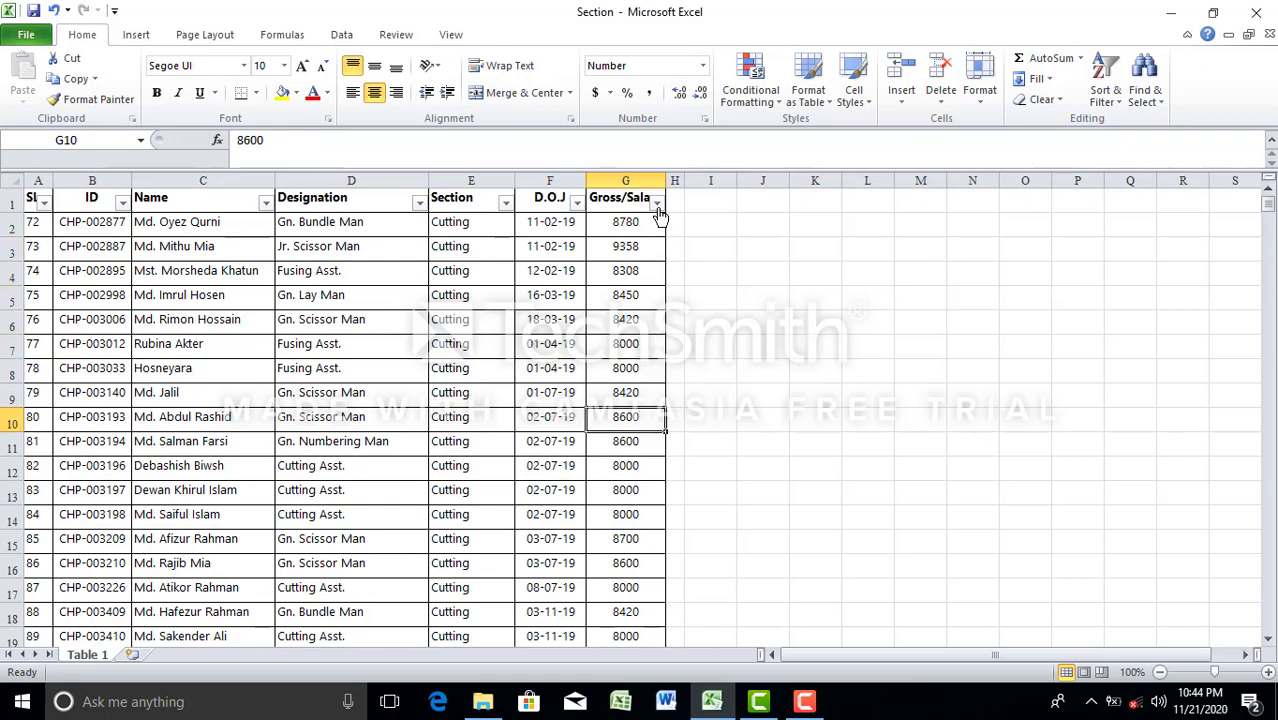
Bring up the Gross/Salary AutoFilter sort options, dismissing and reopening them once
{"action": "left_click", "coordinate": [657, 203]}
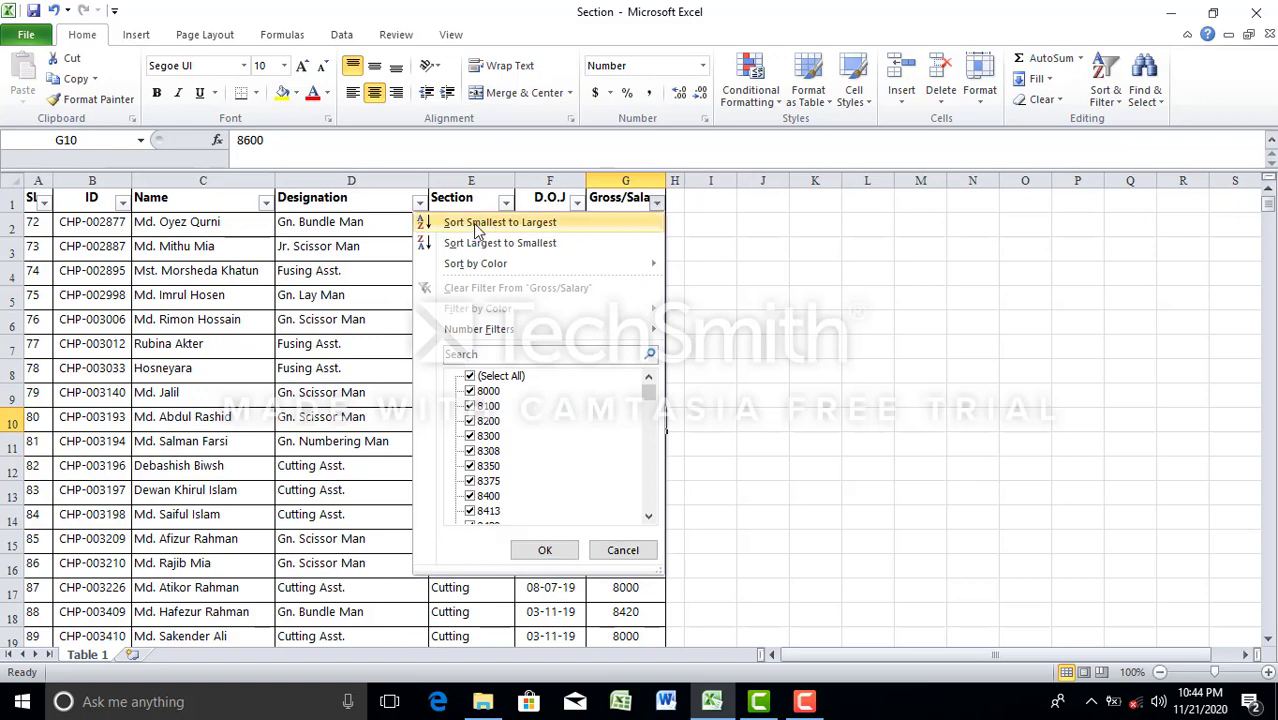
{"action": "key", "text": "Escape"}
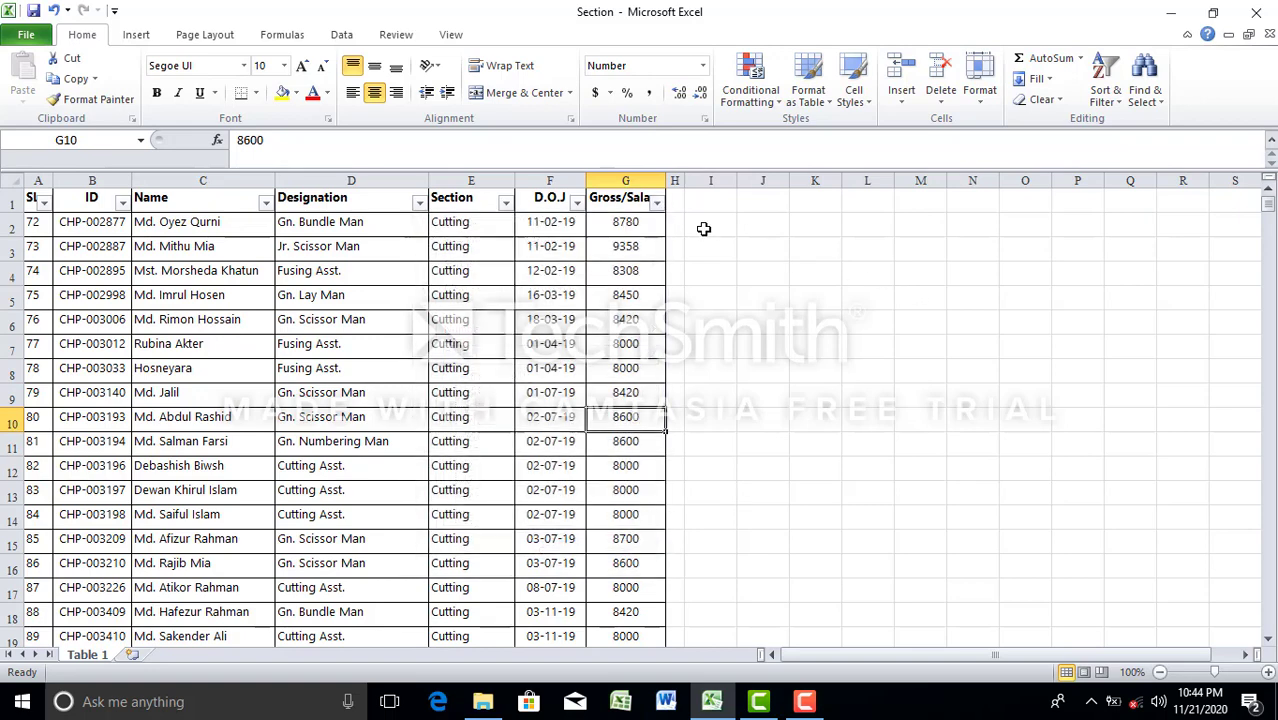
{"action": "left_click", "coordinate": [658, 205]}
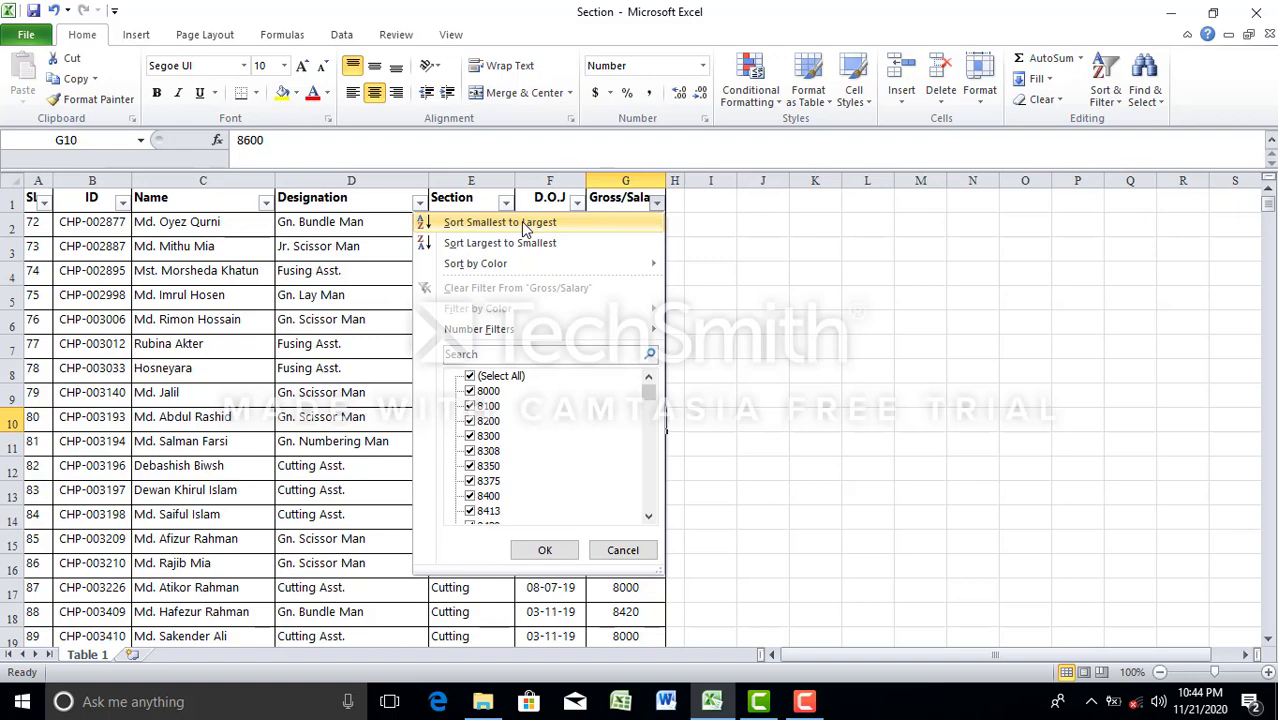
Sort Gross/Salary smallest to largest and scroll down through the ascending salaries
{"action": "left_click", "coordinate": [524, 229]}
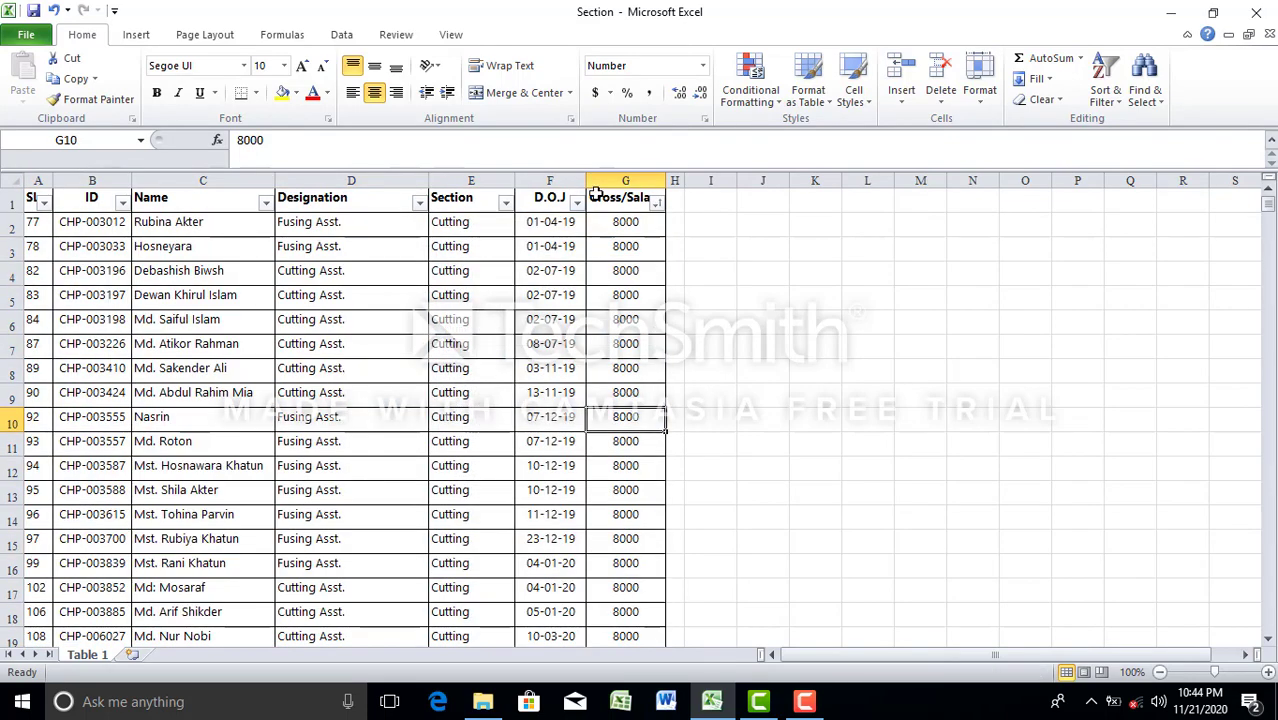
{"action": "scroll", "coordinate": [679, 417], "scroll_direction": "down", "scroll_amount": 8}
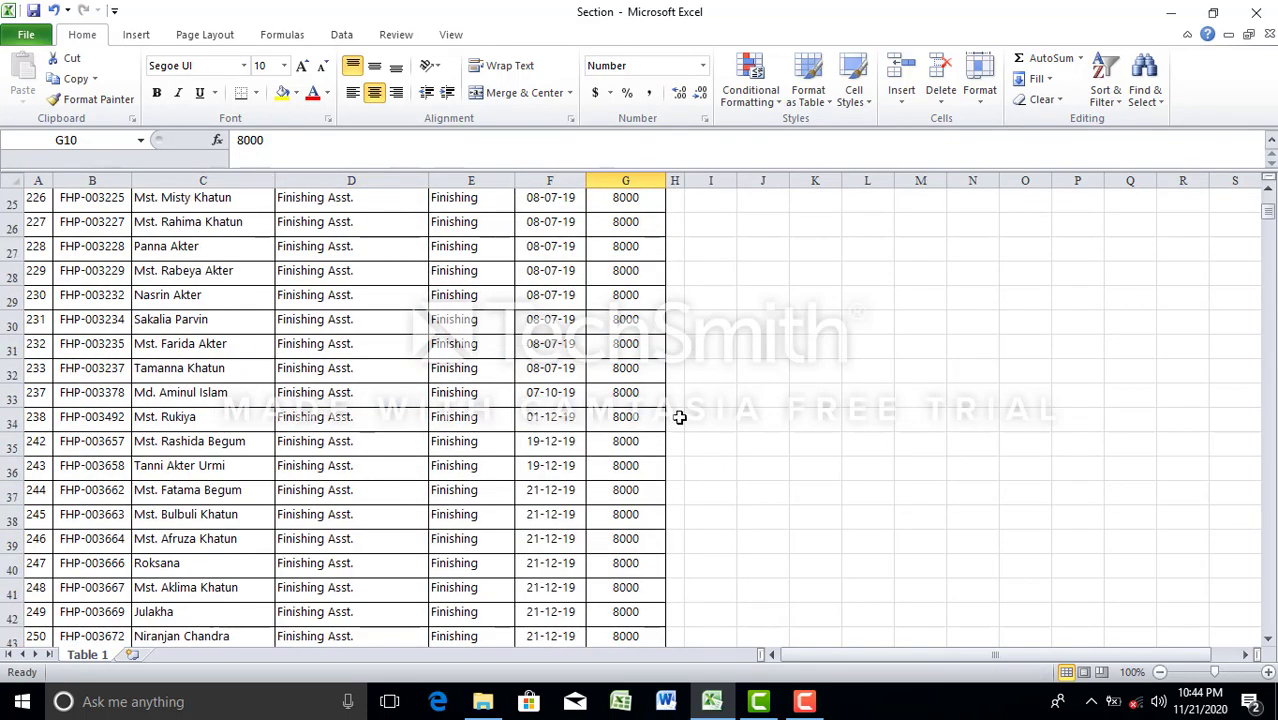
{"action": "scroll", "coordinate": [673, 422], "scroll_direction": "down", "scroll_amount": 10}
{"action": "scroll", "coordinate": [685, 465], "scroll_direction": "down", "scroll_amount": 7}
{"action": "scroll", "coordinate": [648, 419], "scroll_direction": "down", "scroll_amount": 8}
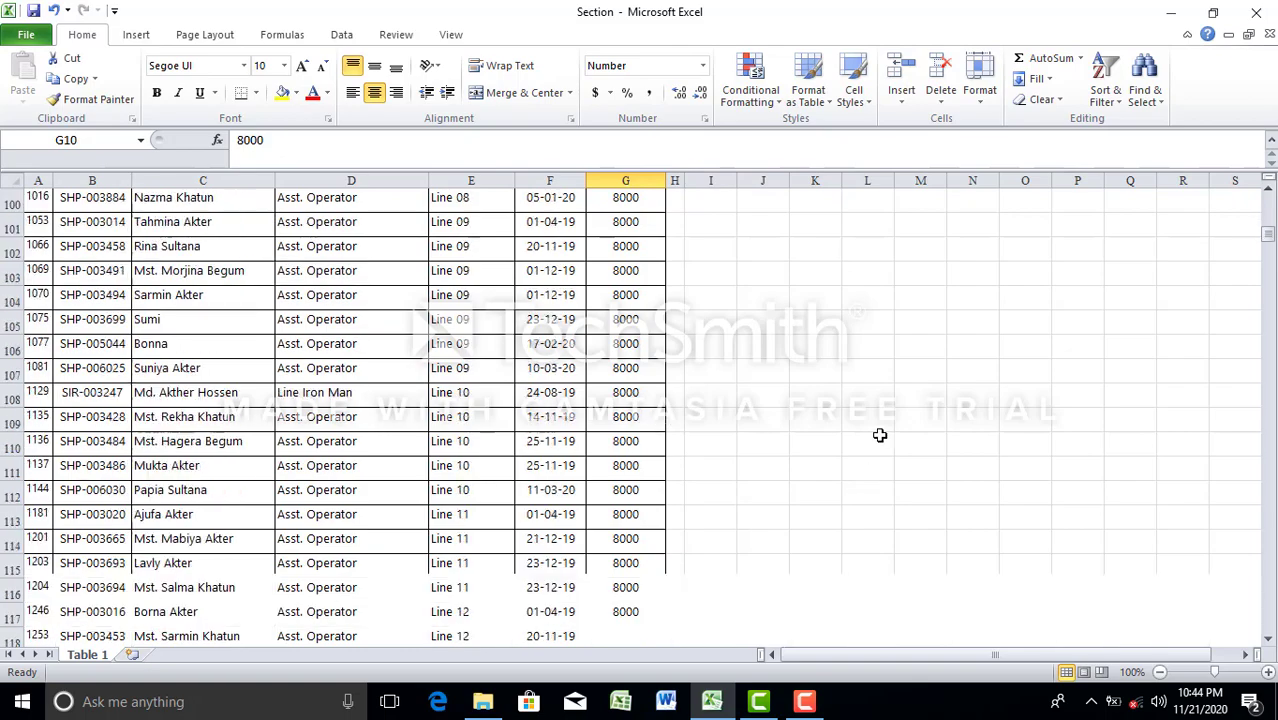
{"action": "scroll", "coordinate": [879, 435], "scroll_direction": "down", "scroll_amount": 8}
{"action": "scroll", "coordinate": [930, 528], "scroll_direction": "down", "scroll_amount": 8}
{"action": "scroll", "coordinate": [884, 471], "scroll_direction": "up", "scroll_amount": 1}
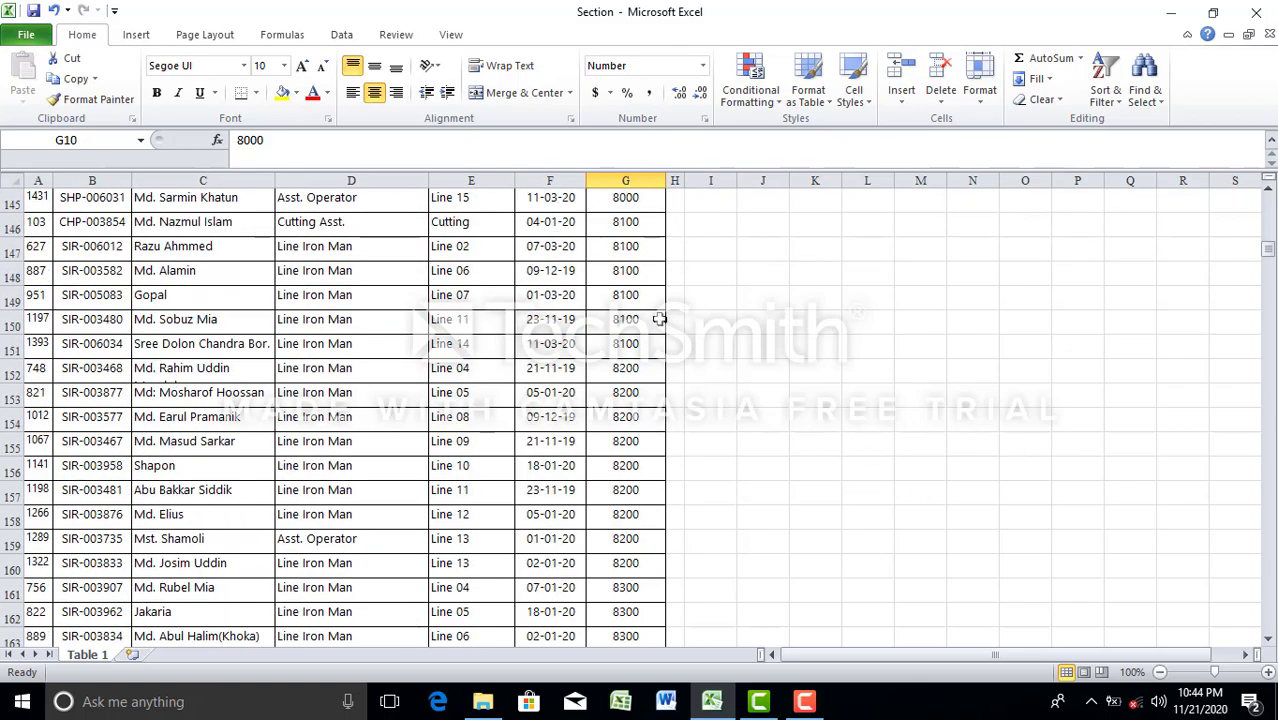
{"action": "scroll", "coordinate": [655, 335], "scroll_direction": "up", "scroll_amount": 4}
{"action": "scroll", "coordinate": [653, 360], "scroll_direction": "down", "scroll_amount": 3}
{"action": "scroll", "coordinate": [635, 480], "scroll_direction": "down", "scroll_amount": 5}
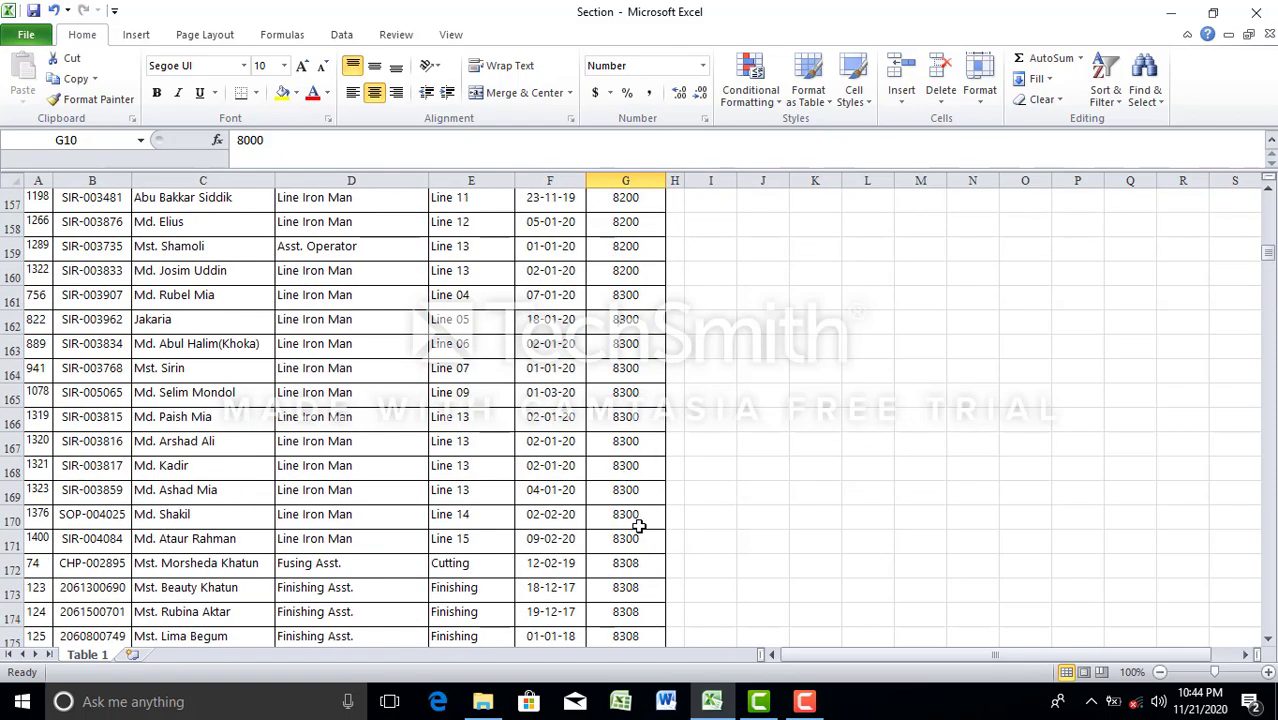
{"action": "scroll", "coordinate": [638, 525], "scroll_direction": "down", "scroll_amount": 7}
{"action": "scroll", "coordinate": [640, 498], "scroll_direction": "down", "scroll_amount": 3}
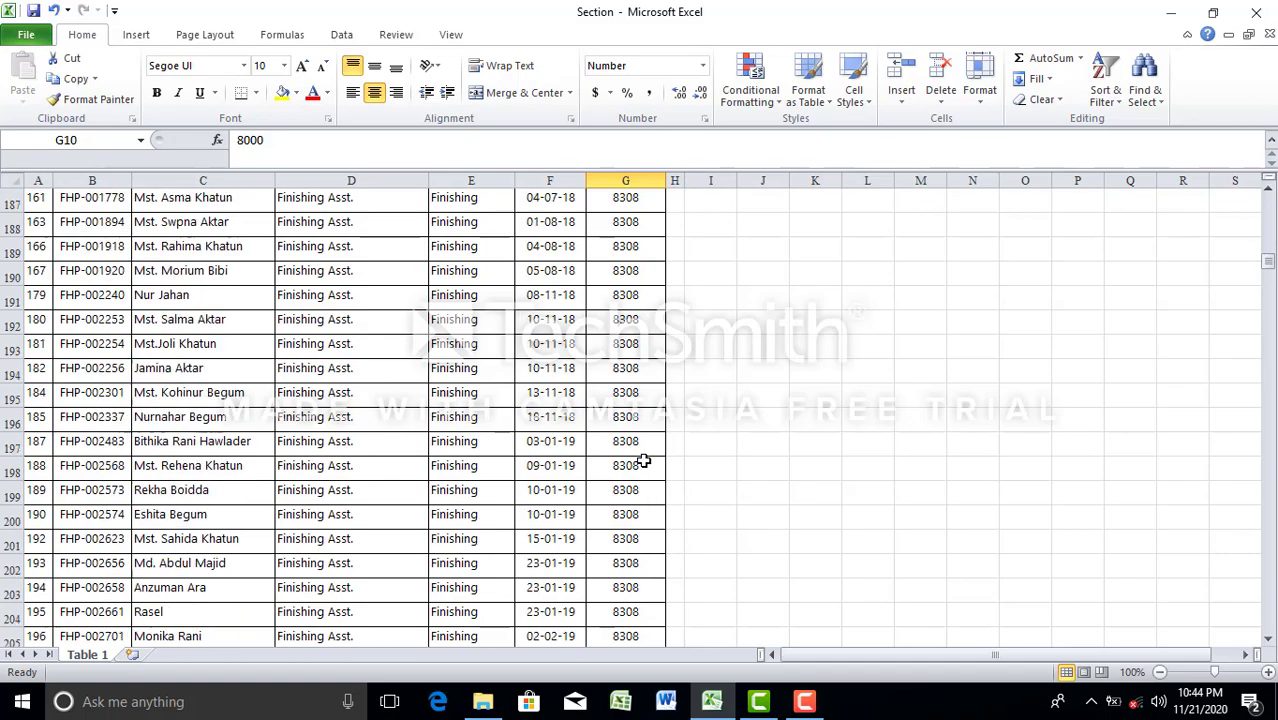
{"action": "scroll", "coordinate": [640, 500], "scroll_direction": "down", "scroll_amount": 6}
{"action": "scroll", "coordinate": [642, 502], "scroll_direction": "down", "scroll_amount": 6}
{"action": "scroll", "coordinate": [643, 505], "scroll_direction": "down", "scroll_amount": 5}
{"action": "scroll", "coordinate": [642, 505], "scroll_direction": "down", "scroll_amount": 7}
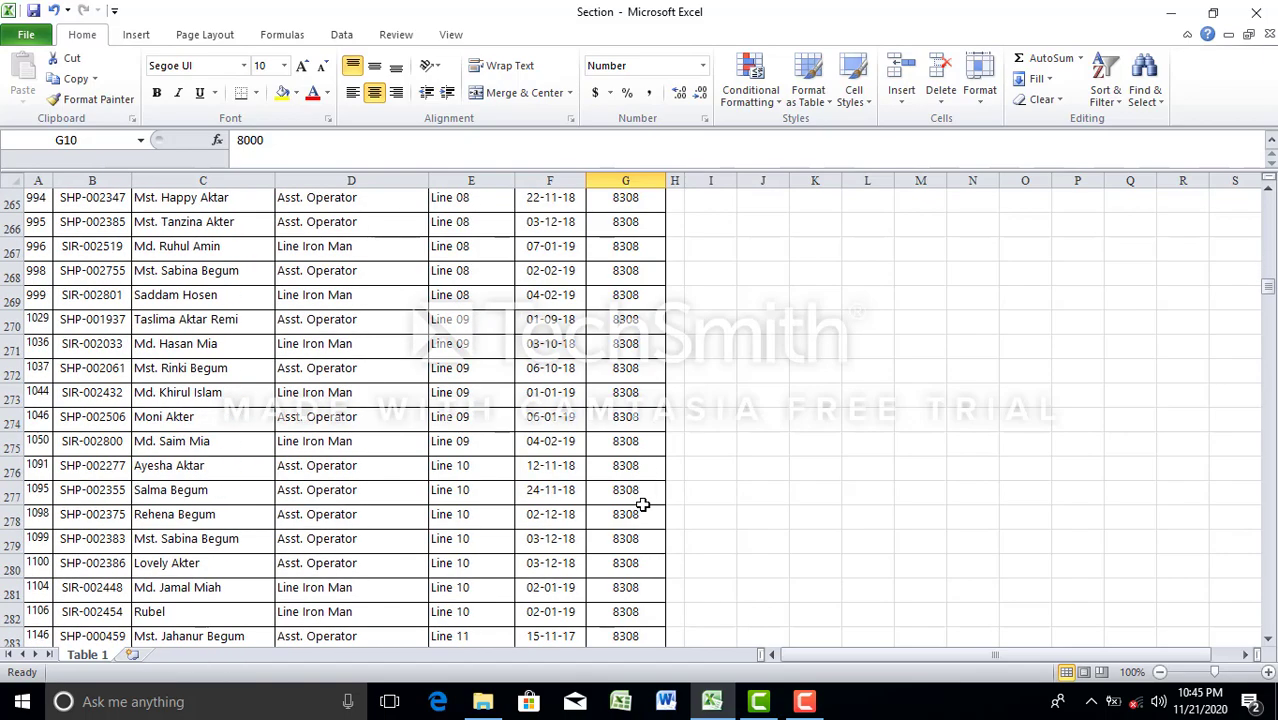
{"action": "scroll", "coordinate": [643, 504], "scroll_direction": "down", "scroll_amount": 7}
{"action": "scroll", "coordinate": [643, 504], "scroll_direction": "down", "scroll_amount": 7}
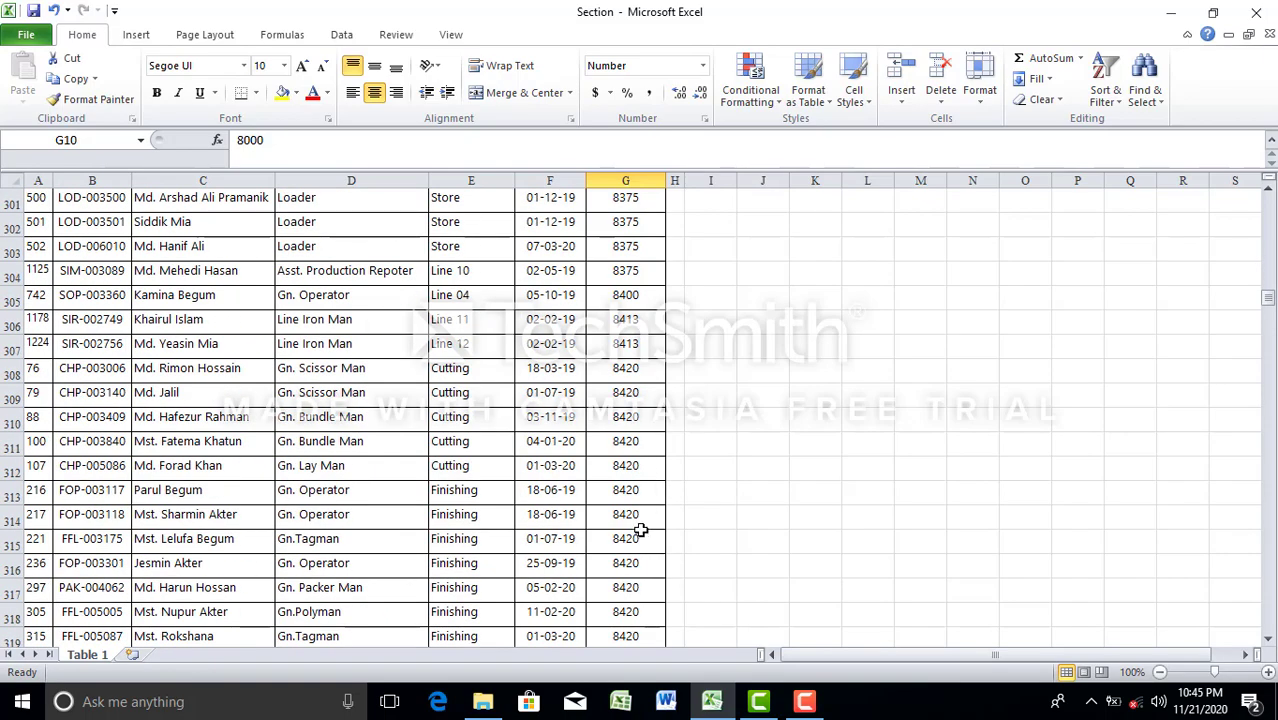
{"action": "scroll", "coordinate": [642, 527], "scroll_direction": "down", "scroll_amount": 10}
Scroll back to the top of the sorted table, starting at 8000, and reopen the Gross/Salary dropdown
{"action": "scroll", "coordinate": [648, 520], "scroll_direction": "up", "scroll_amount": 6}
{"action": "scroll", "coordinate": [650, 516], "scroll_direction": "up", "scroll_amount": 7}
{"action": "scroll", "coordinate": [654, 505], "scroll_direction": "down", "scroll_amount": 8}
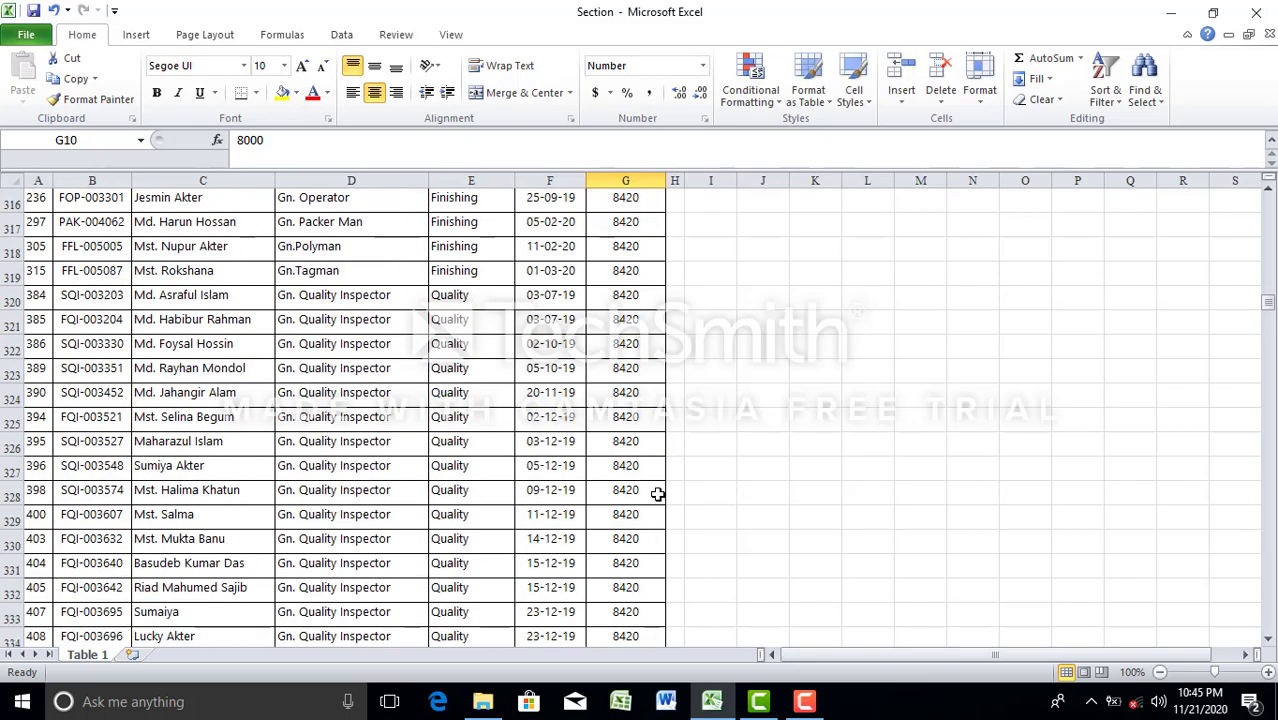
{"action": "scroll", "coordinate": [650, 480], "scroll_direction": "down", "scroll_amount": 7}
{"action": "scroll", "coordinate": [645, 471], "scroll_direction": "up", "scroll_amount": 7}
{"action": "scroll", "coordinate": [845, 380], "scroll_direction": "up", "scroll_amount": 5}
{"action": "scroll", "coordinate": [831, 340], "scroll_direction": "up", "scroll_amount": 10}
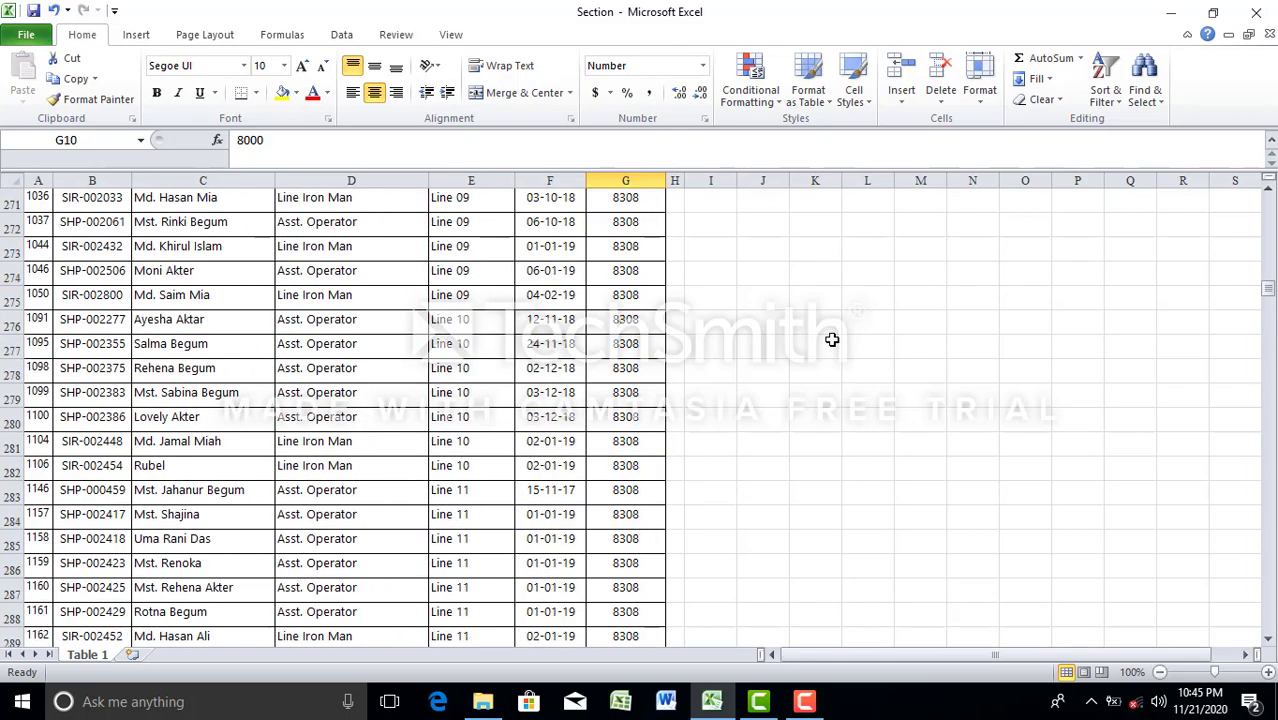
{"action": "scroll", "coordinate": [831, 340], "scroll_direction": "up", "scroll_amount": 7}
{"action": "scroll", "coordinate": [829, 339], "scroll_direction": "up", "scroll_amount": 7}
{"action": "scroll", "coordinate": [820, 348], "scroll_direction": "up", "scroll_amount": 7}
{"action": "scroll", "coordinate": [817, 345], "scroll_direction": "up", "scroll_amount": 7}
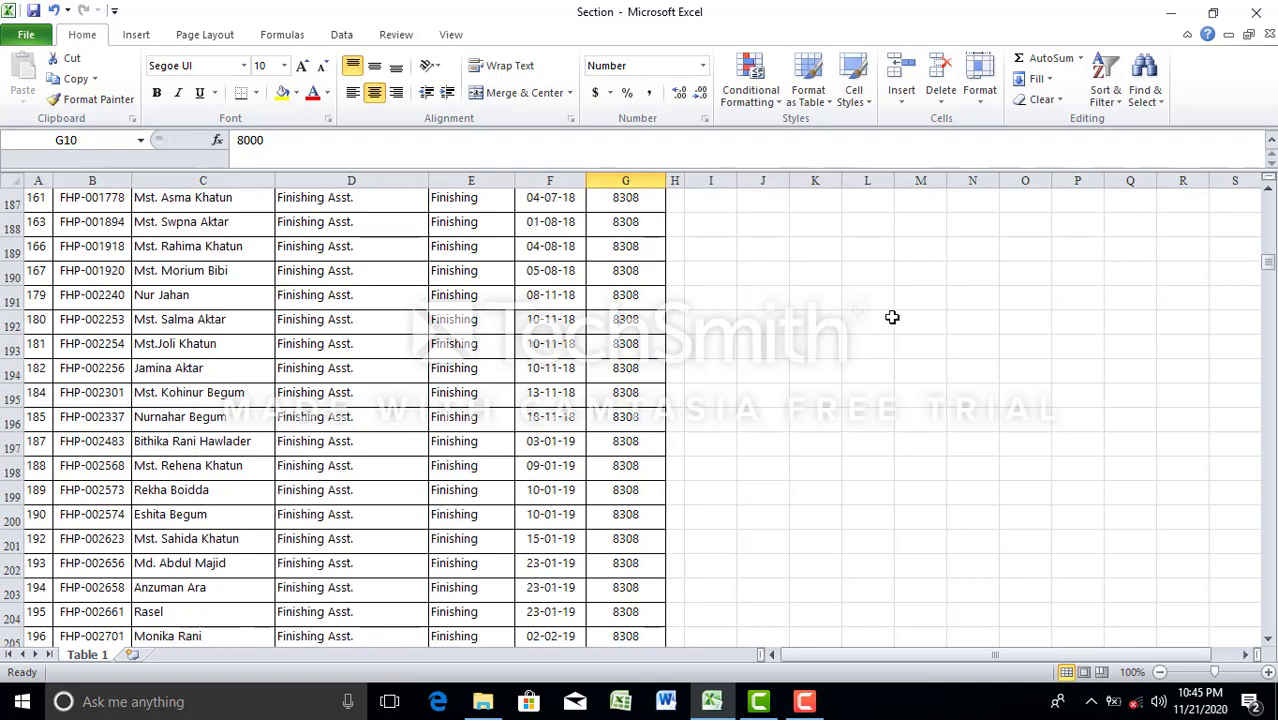
{"action": "scroll", "coordinate": [892, 317], "scroll_direction": "up", "scroll_amount": 15}
{"action": "left_click_drag", "start_coordinate": [1268, 264], "coordinate": [1270, 190]}
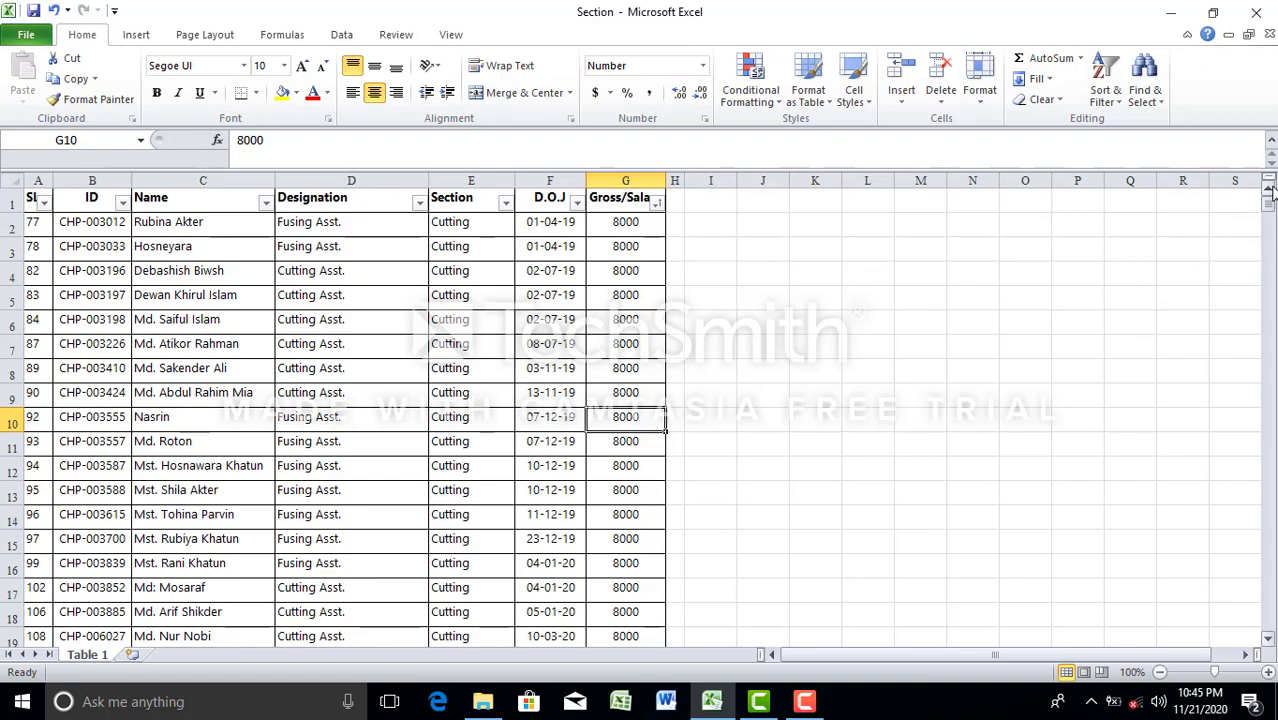
{"action": "left_click", "coordinate": [656, 203]}
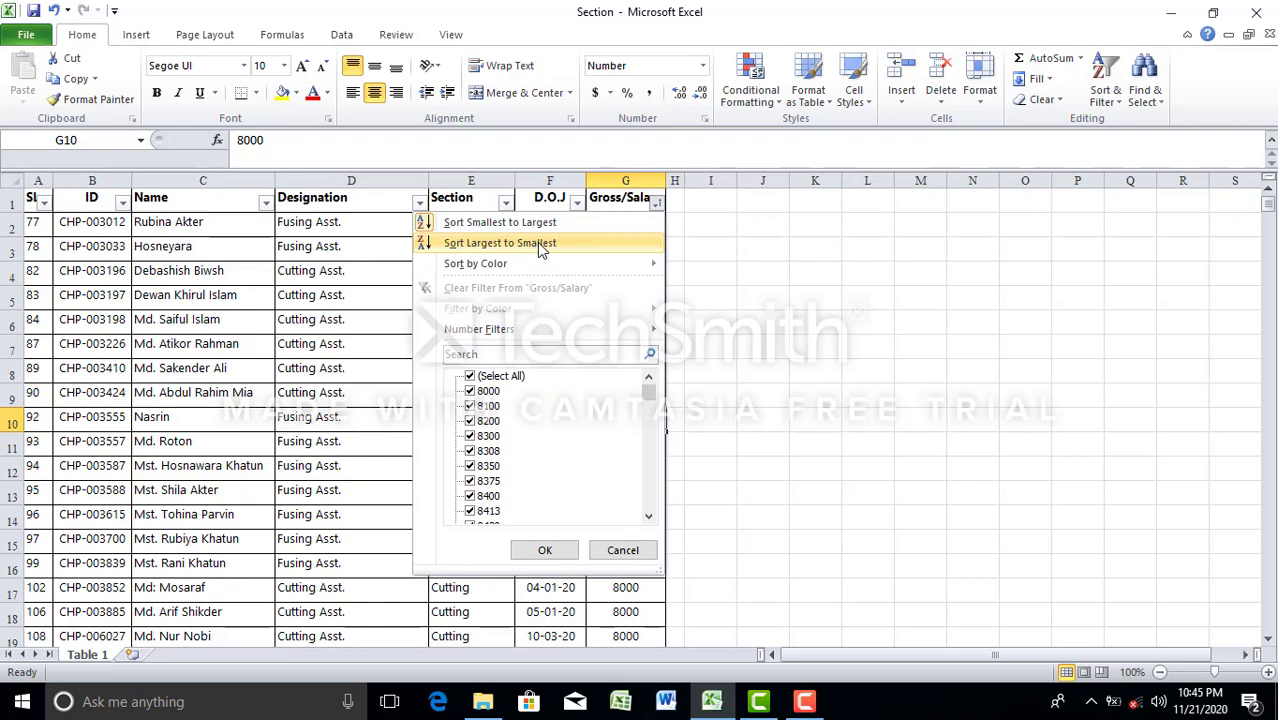
Apply Sort Largest to Smallest from the Gross/Salary AutoFilter dropdown
{"action": "left_click", "coordinate": [866, 292]}
{"action": "left_click", "coordinate": [656, 203]}
{"action": "left_click", "coordinate": [508, 245]}
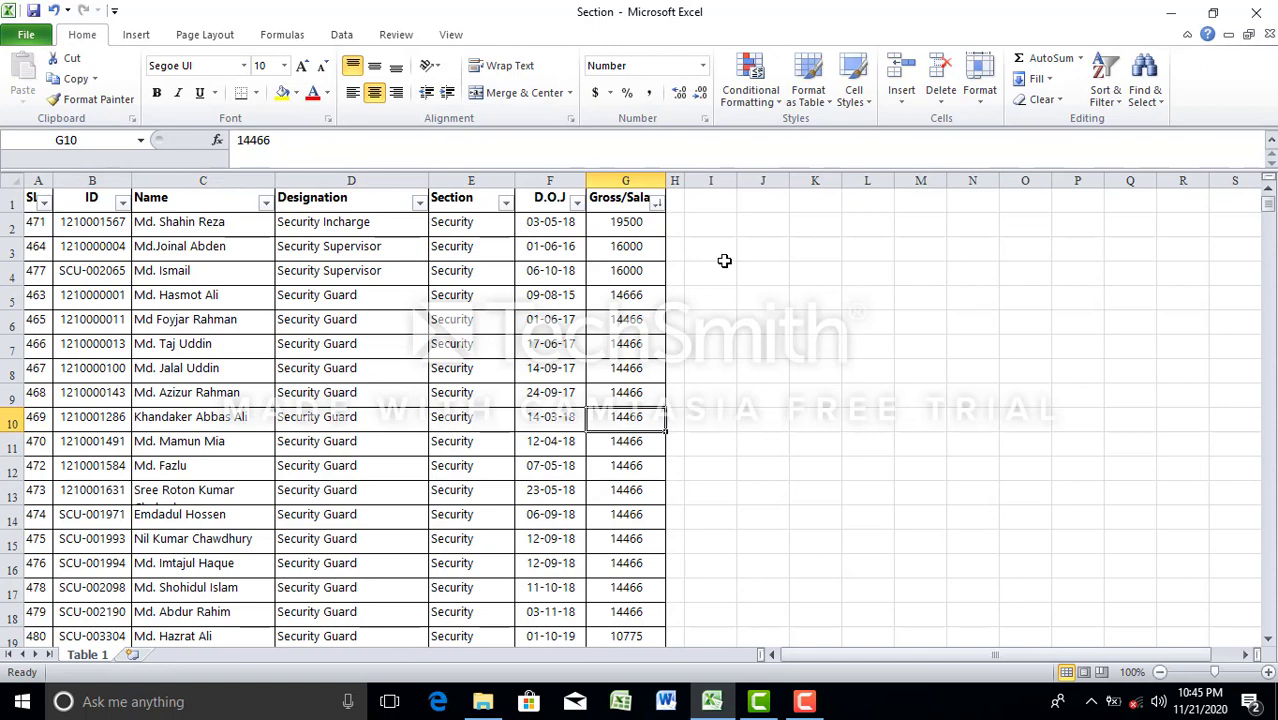
Check the top salary 19500 in G2 and review the descending values 16000 and 14466
{"action": "left_click", "coordinate": [637, 229]}
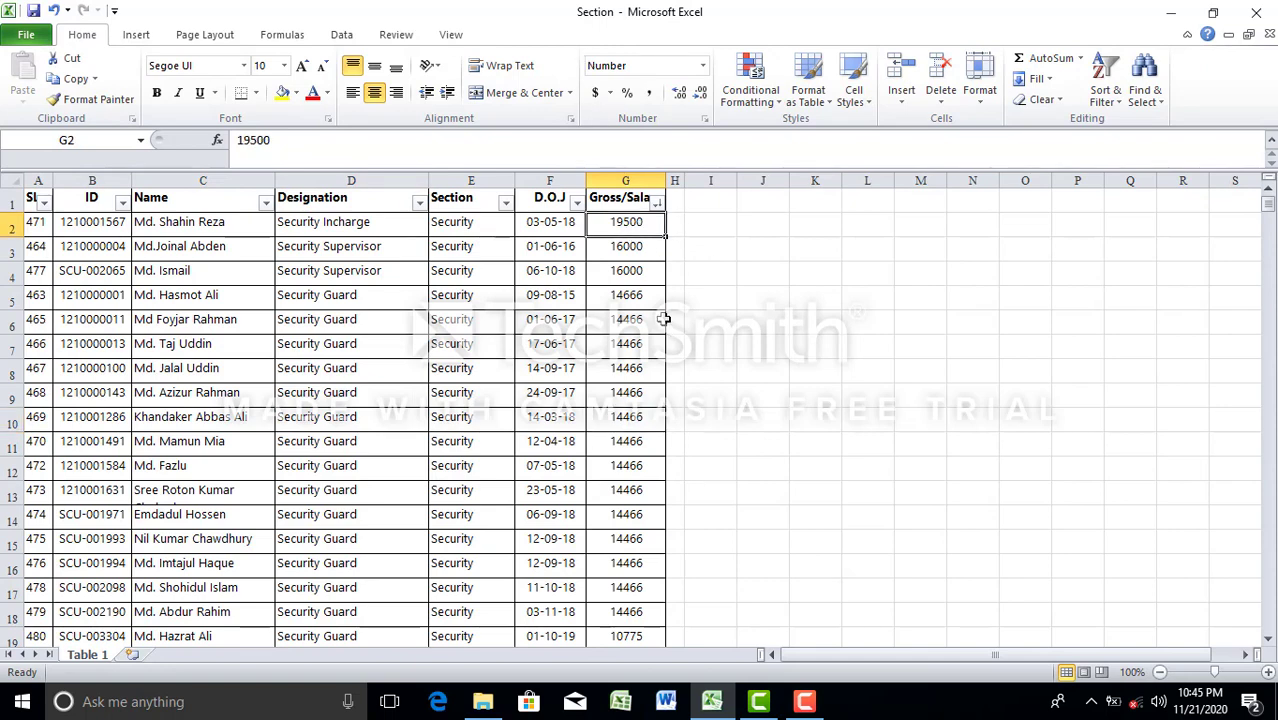
{"action": "scroll", "coordinate": [650, 318], "scroll_direction": "down", "scroll_amount": 3}
{"action": "scroll", "coordinate": [650, 318], "scroll_direction": "up", "scroll_amount": 3}
{"action": "scroll", "coordinate": [652, 412], "scroll_direction": "down", "scroll_amount": 4}
{"action": "scroll", "coordinate": [652, 412], "scroll_direction": "up", "scroll_amount": 1}
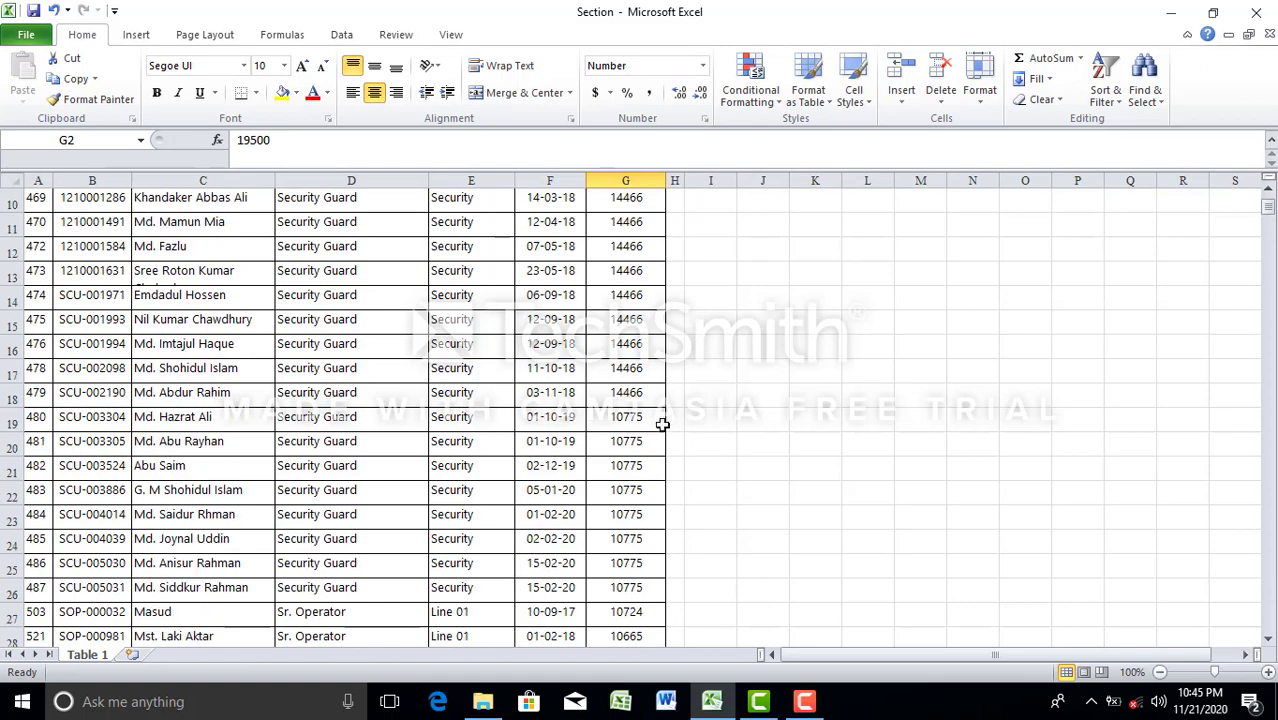
{"action": "scroll", "coordinate": [650, 420], "scroll_direction": "down", "scroll_amount": 7}
{"action": "scroll", "coordinate": [630, 514], "scroll_direction": "down", "scroll_amount": 5}
{"action": "scroll", "coordinate": [630, 505], "scroll_direction": "up", "scroll_amount": 8}
{"action": "scroll", "coordinate": [630, 498], "scroll_direction": "up", "scroll_amount": 7}
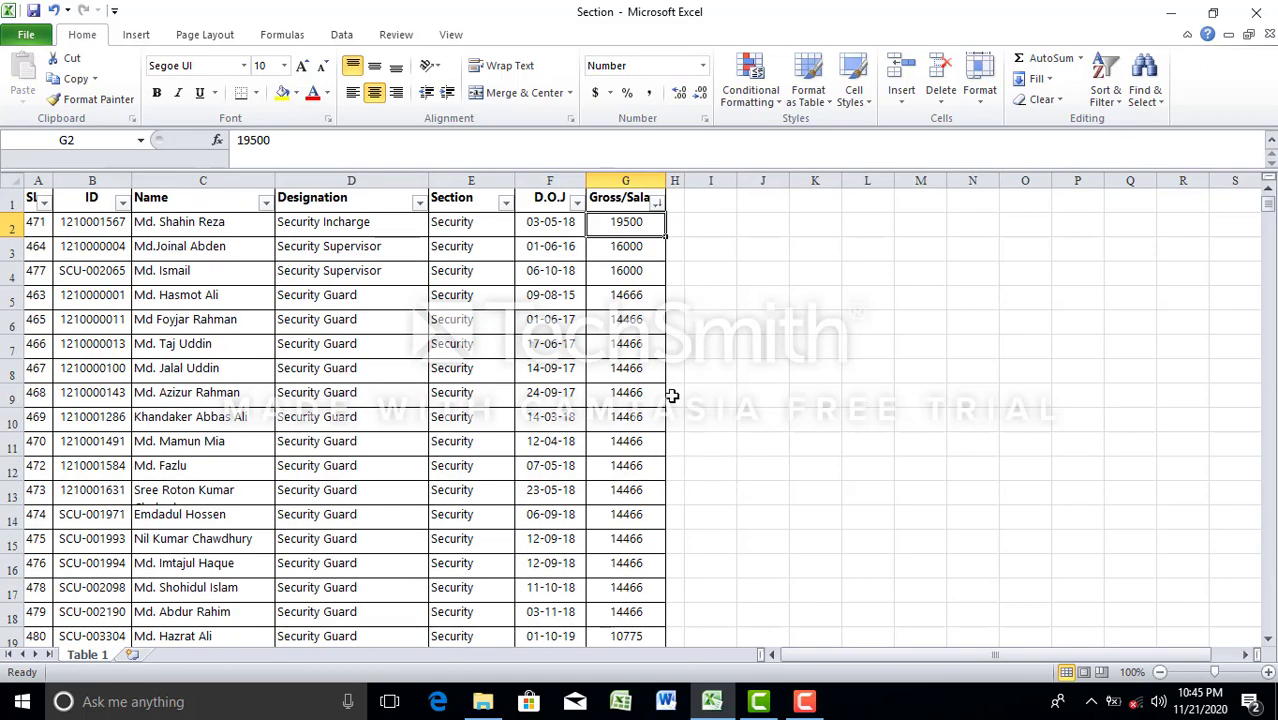
{"action": "left_click", "coordinate": [850, 340]}
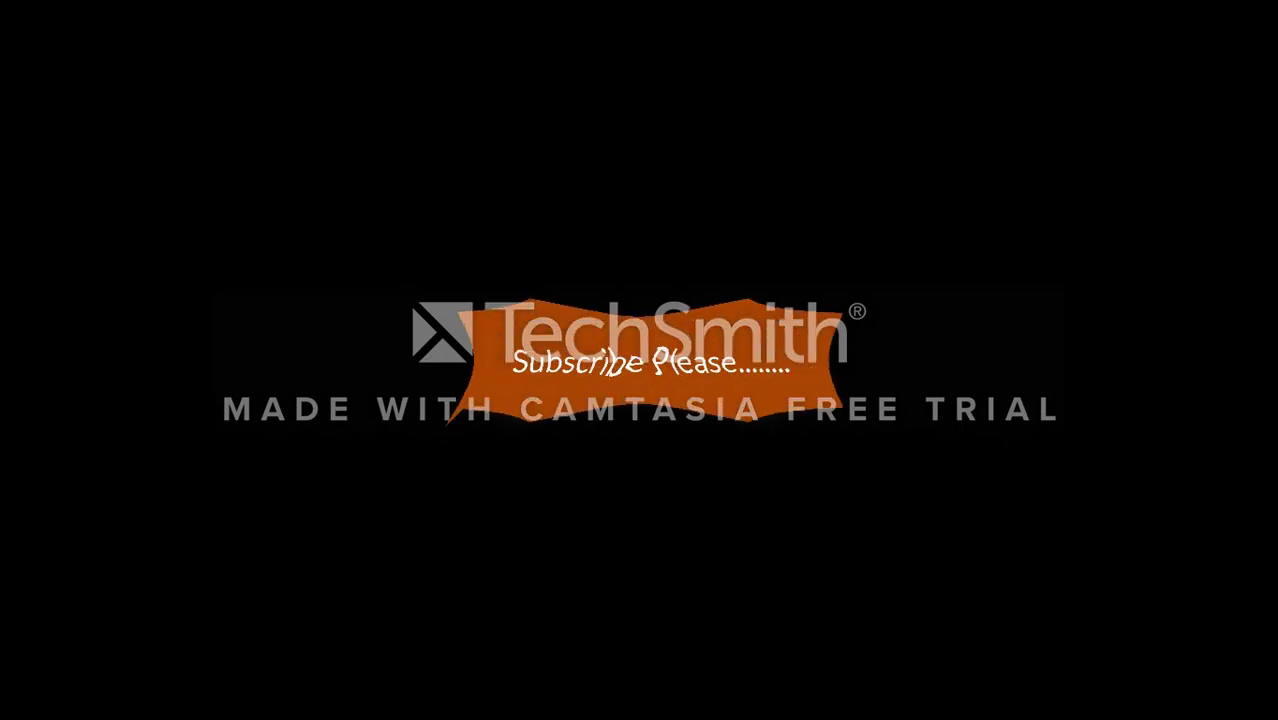